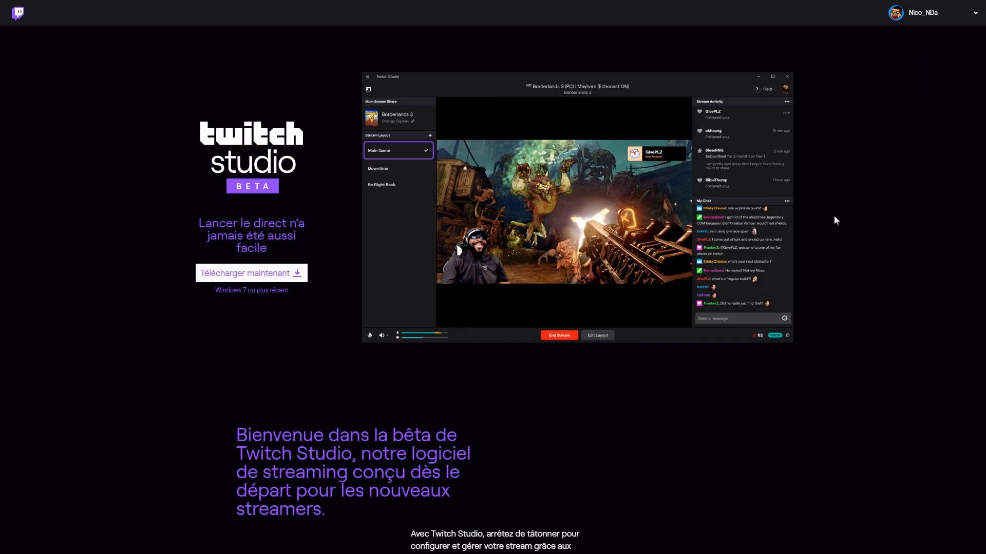
- Download the Twitch Studio installer from its product page
scroll(729, 304, down, 7)
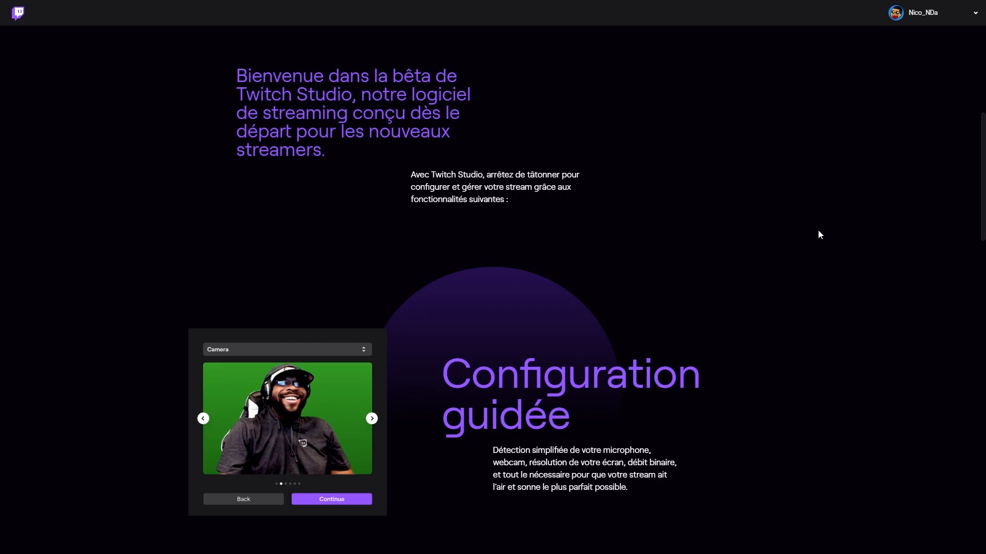
scroll(495, 292, down, 15)
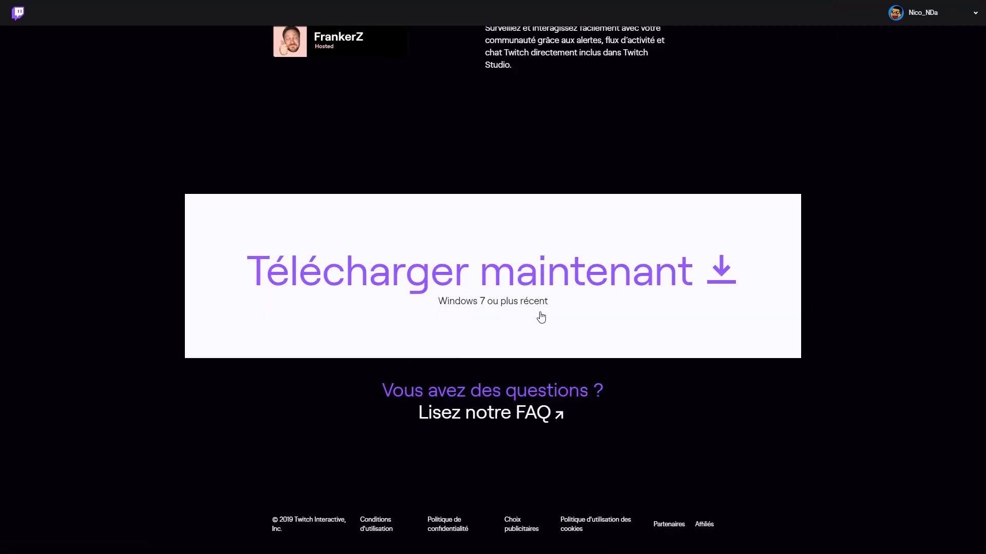
click(542, 317)
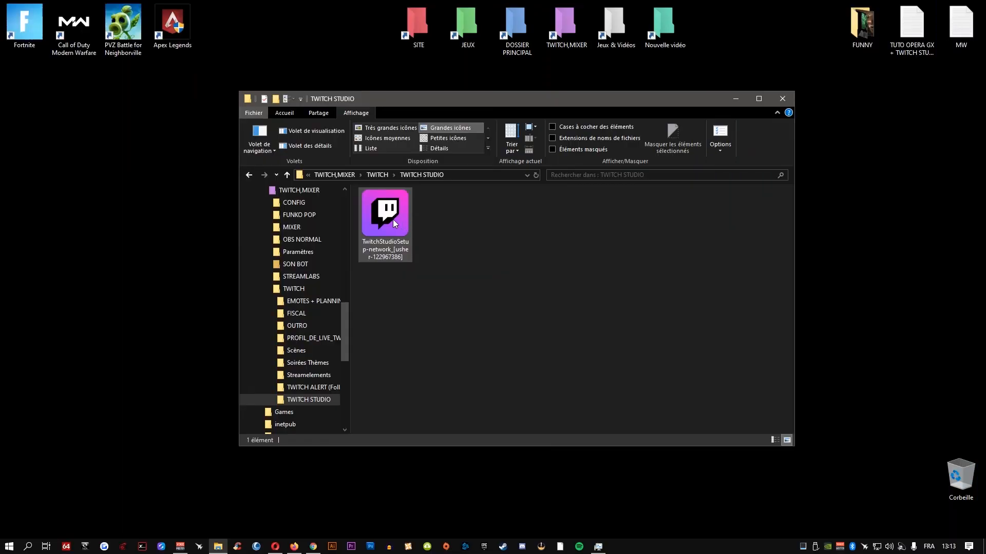
- Launch the downloaded Twitch Studio installer and copy the path of the TWITCH STUDIO folder
double_click(393, 219)
click(506, 288)
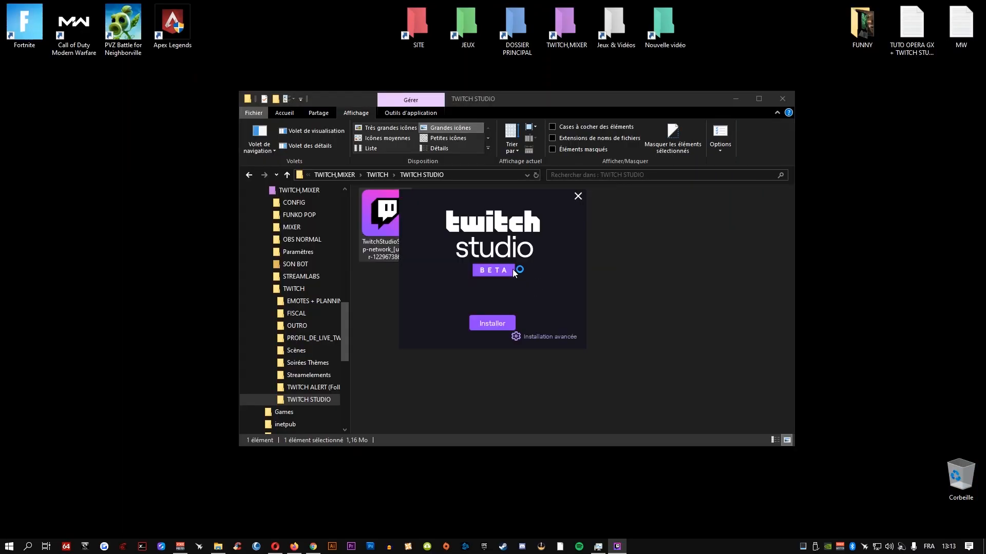
click(461, 175)
right_click(461, 176)
click(492, 209)
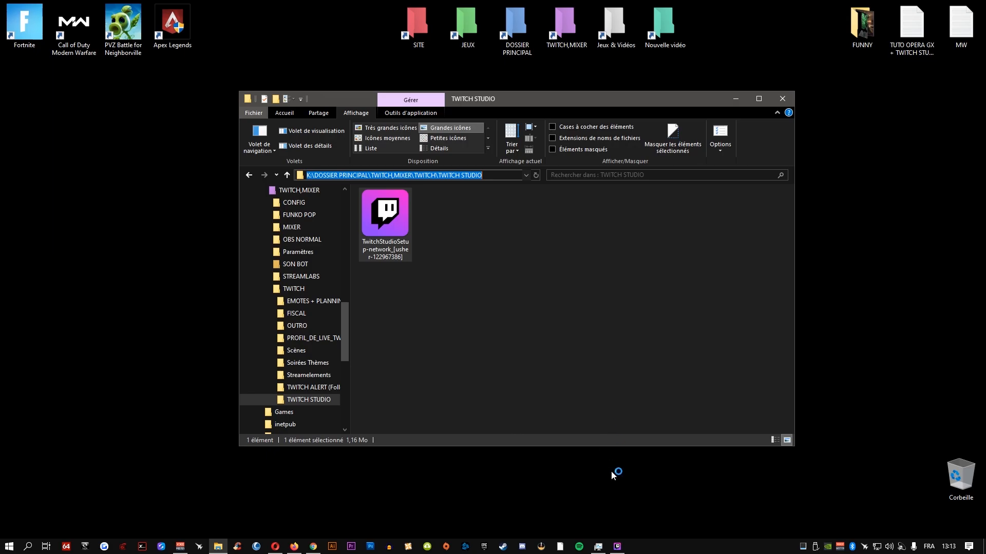
- Set the advanced installation location to the copied TWITCH STUDIO folder path and install Twitch Studio
click(617, 546)
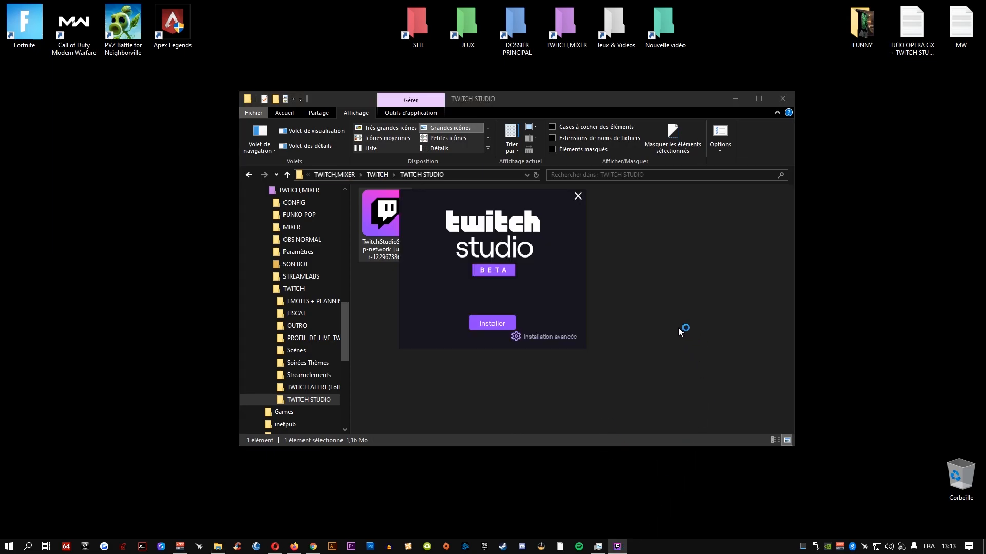
click(554, 336)
click(472, 334)
key(ctrl+a)
key(ctrl+v)
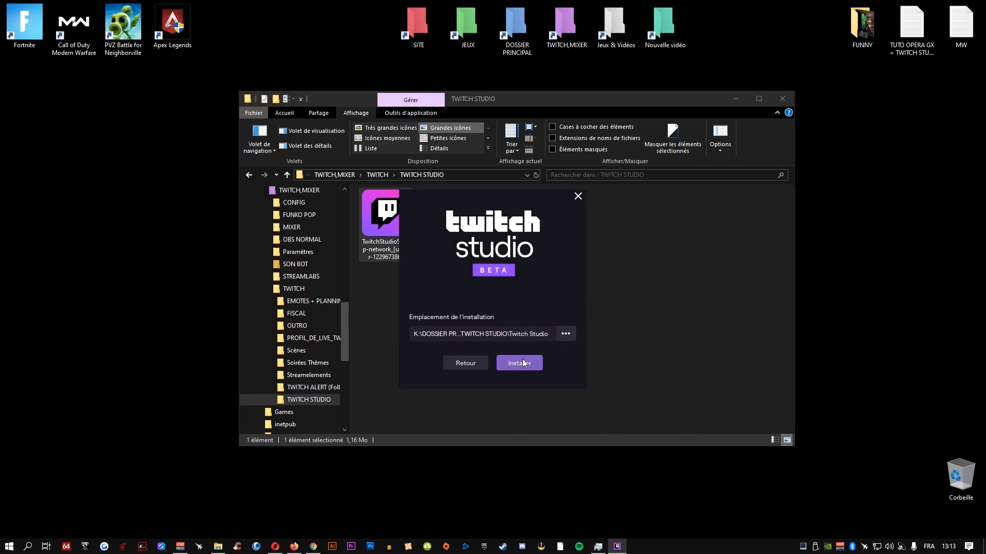
click(519, 363)
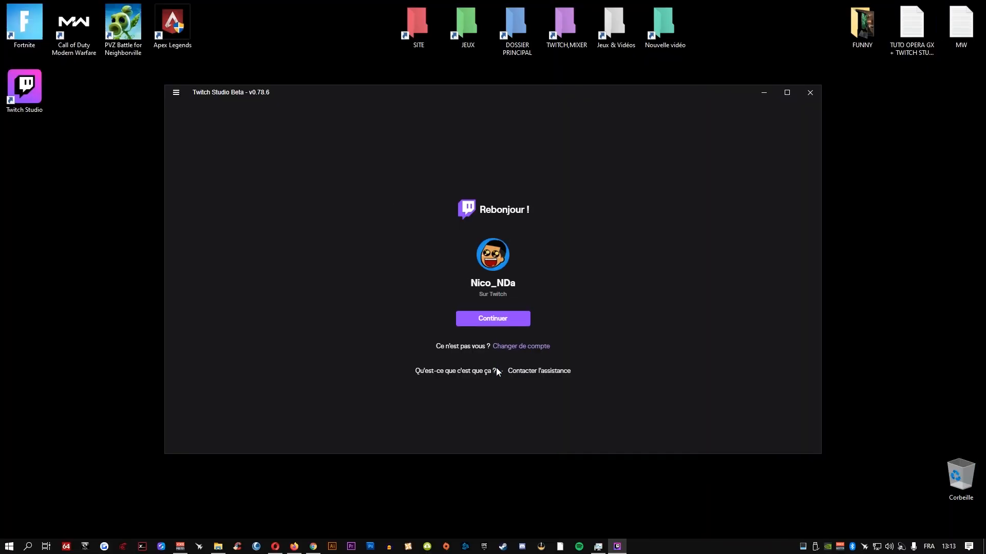
- Continue with the suggested Twitch account, reconnect it and submit the two-factor verification code
click(518, 322)
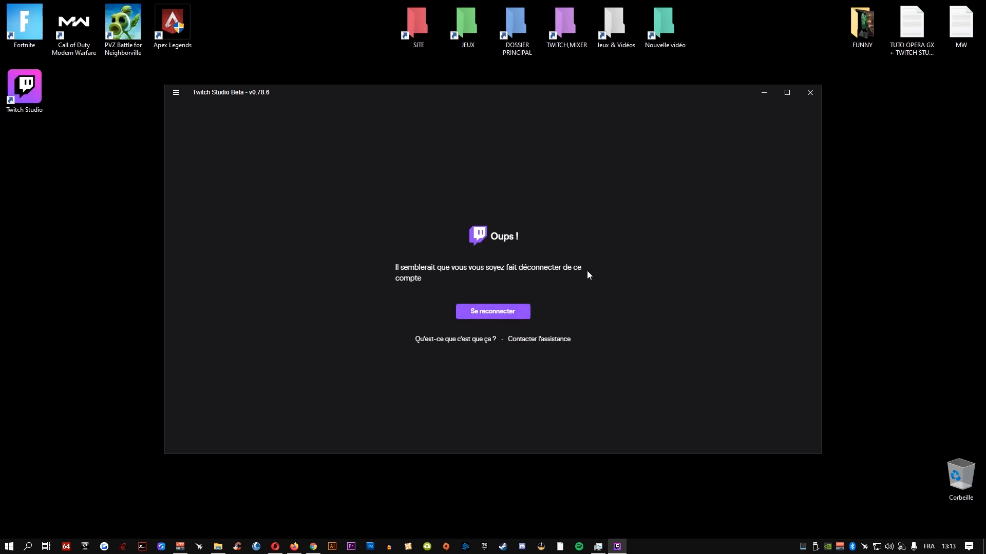
click(510, 314)
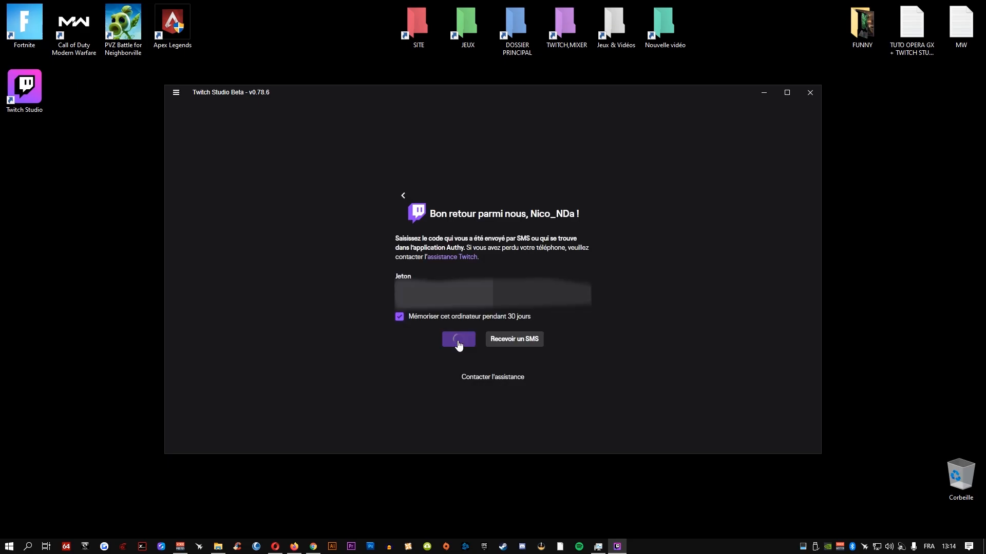
click(459, 341)
- Start the guided setup and keep VoiceMeeter Output (VB-Audio VoiceMeeter VAIO) as the streaming microphone
click(601, 491)
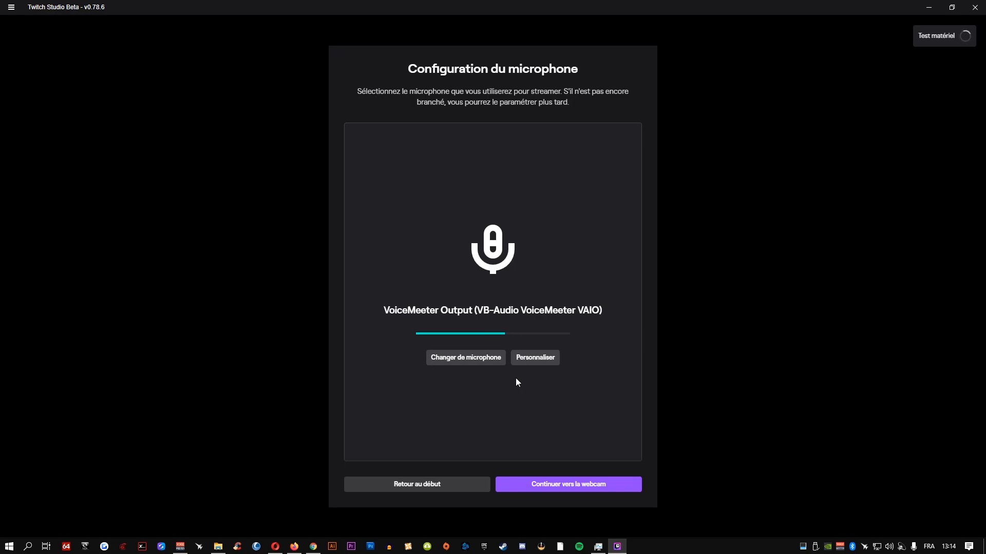
click(593, 486)
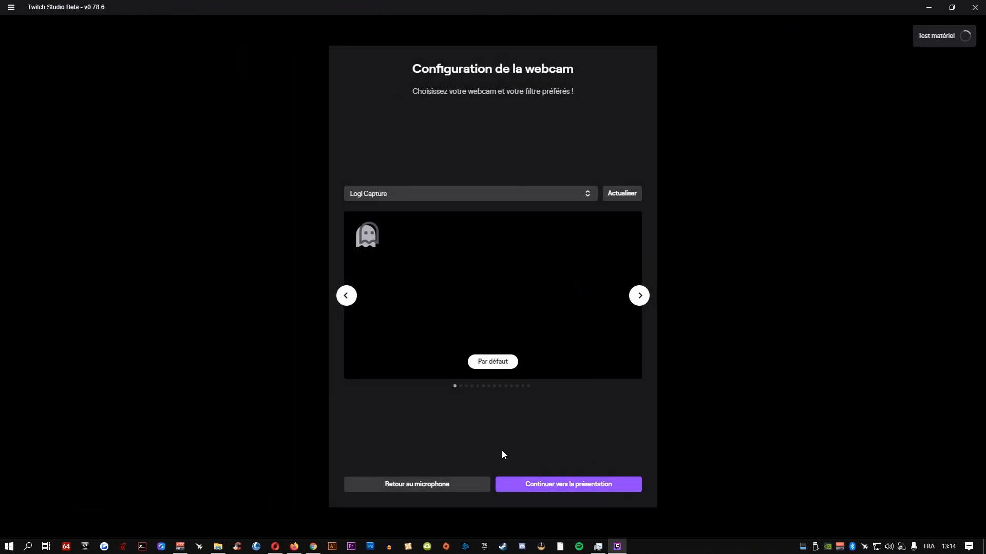
- Preview the available colour filters for the webcam one after another
click(639, 297)
click(639, 298)
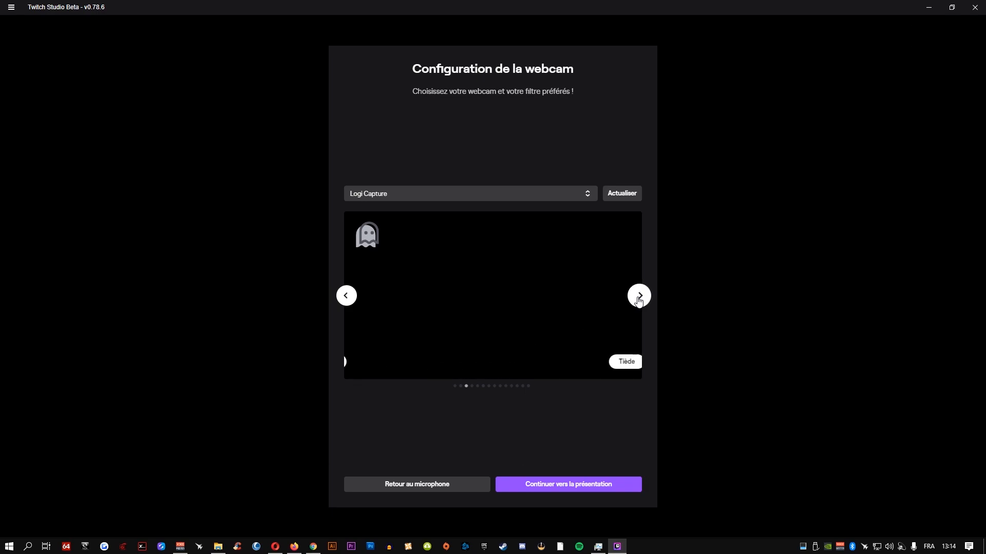
click(639, 298)
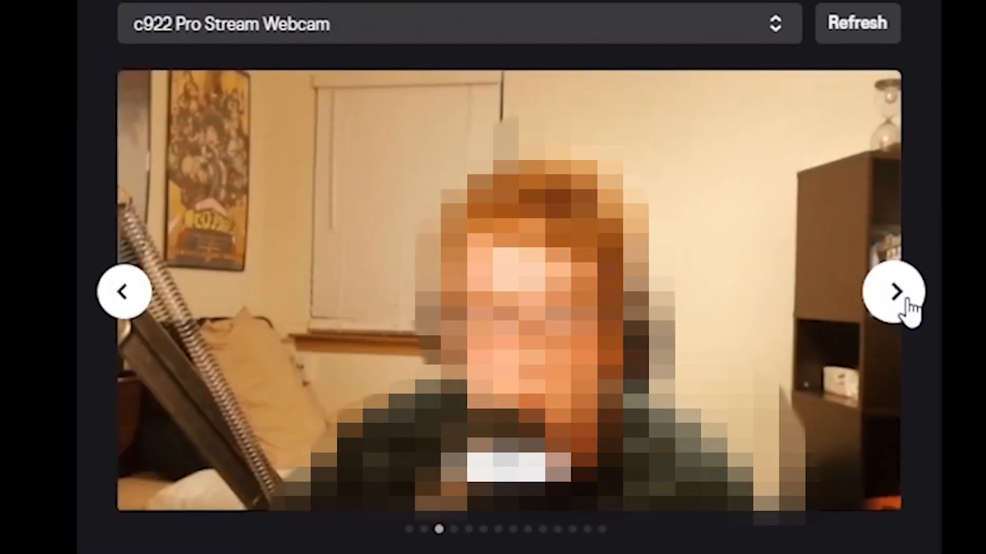
click(906, 303)
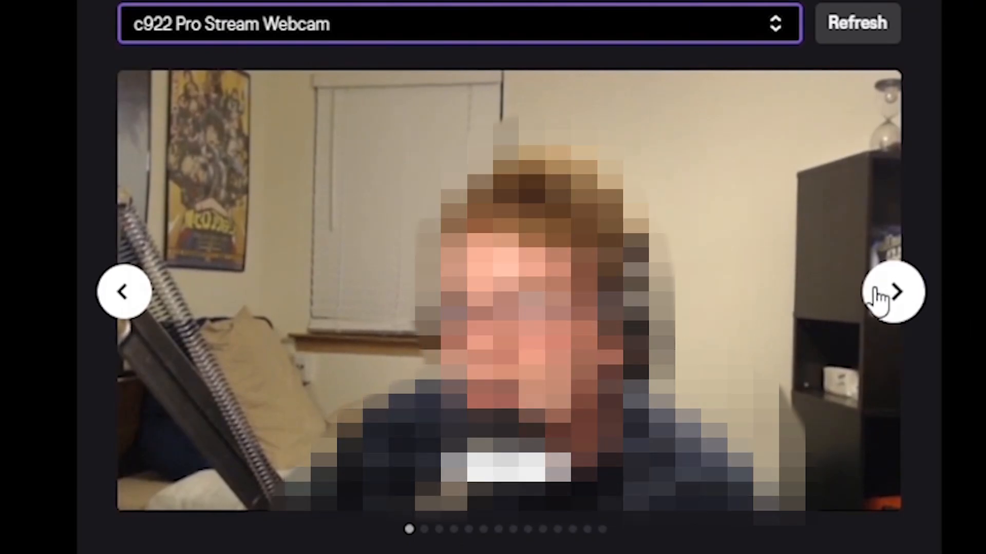
click(894, 308)
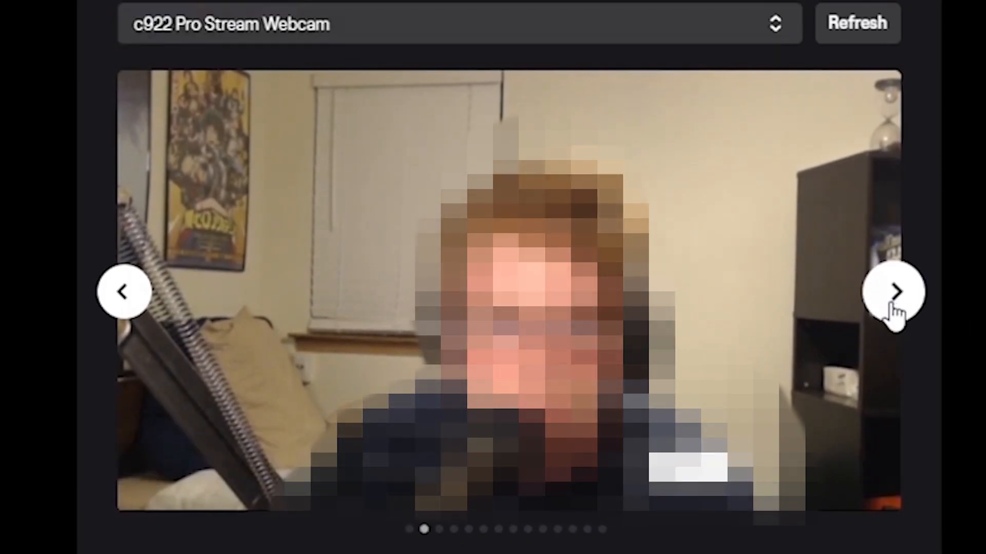
click(899, 308)
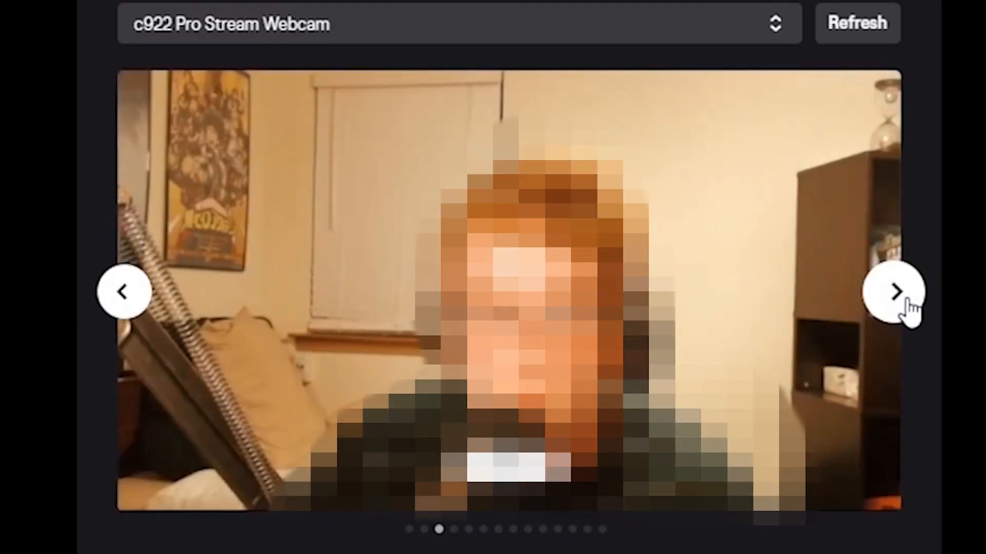
click(906, 305)
click(894, 300)
click(896, 298)
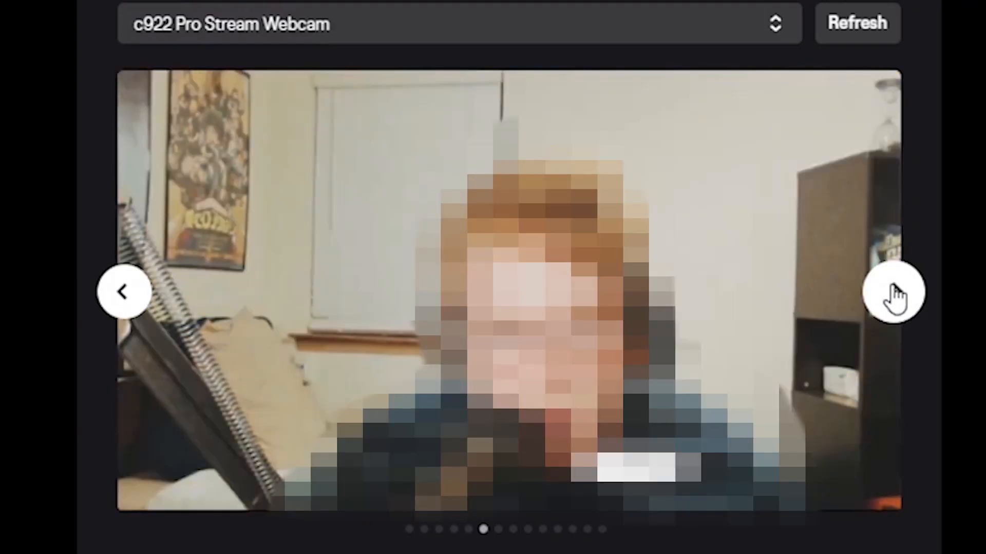
click(896, 297)
click(898, 299)
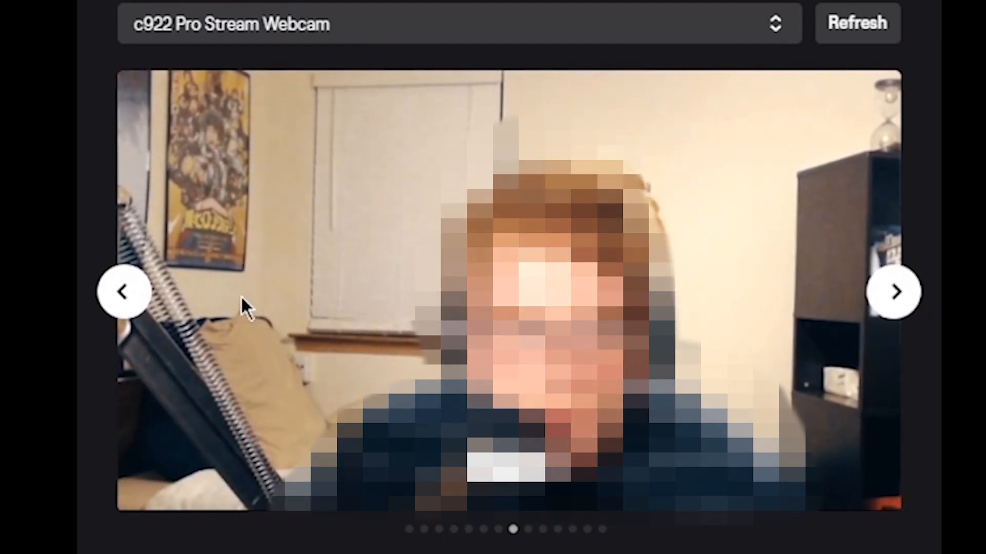
click(899, 292)
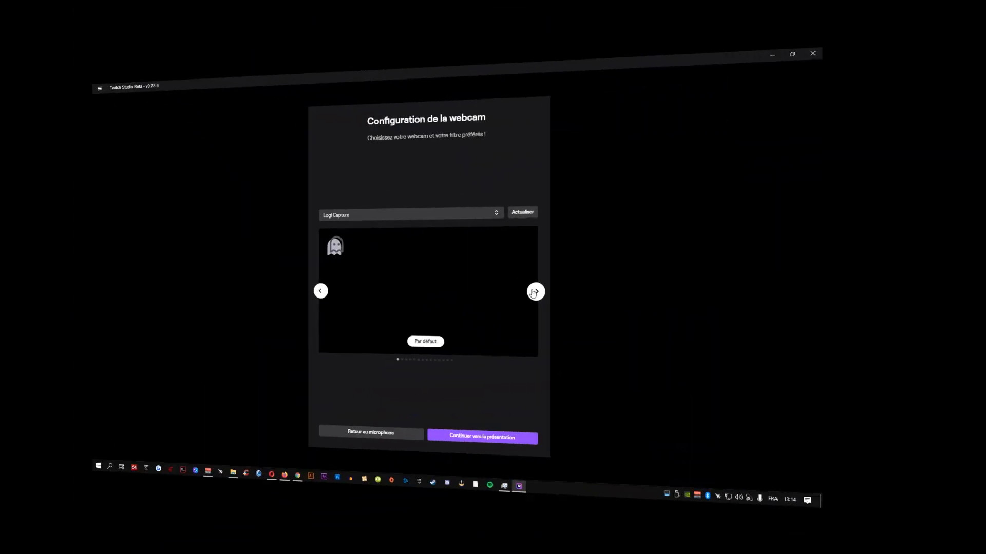
- Choose "Pas de webcam" as the camera source and keep the default stream layouts
click(578, 199)
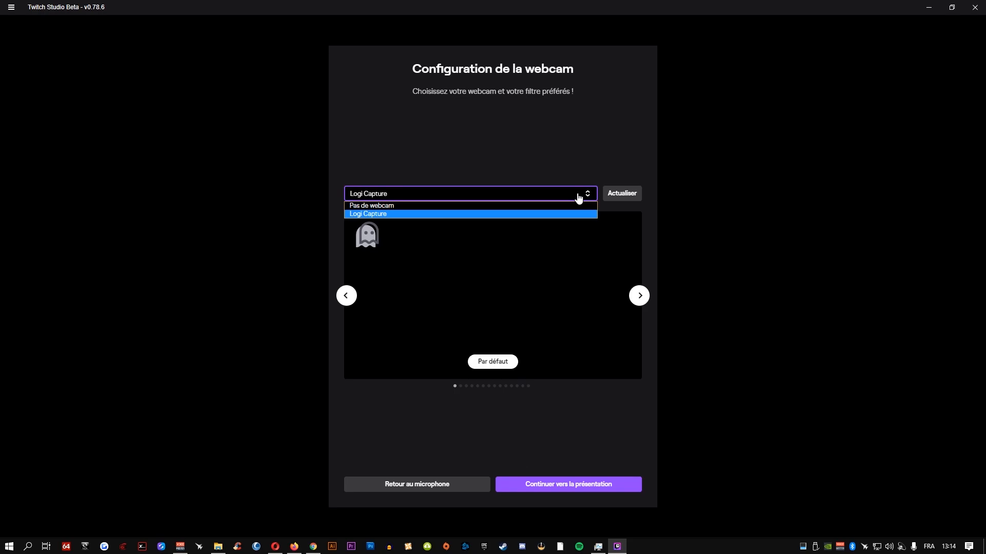
click(493, 206)
click(586, 485)
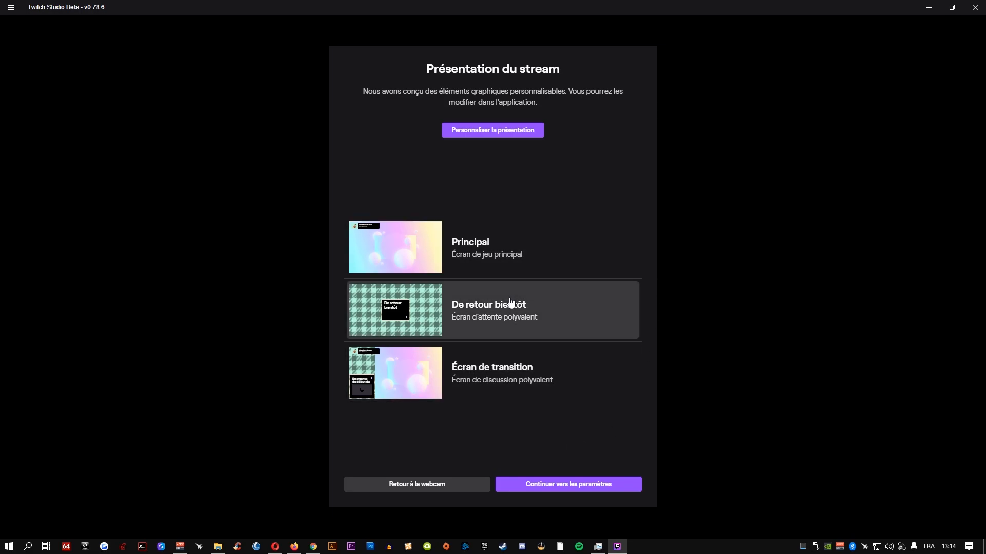
click(570, 484)
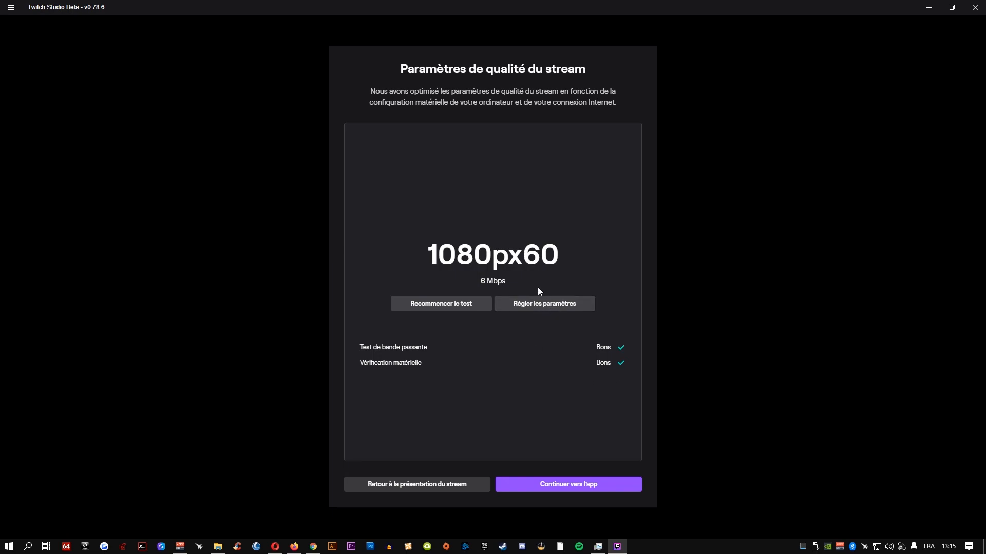
- Open the encoder settings and examine the available preset, FPS, bitrate and encoder options
click(432, 307)
click(549, 313)
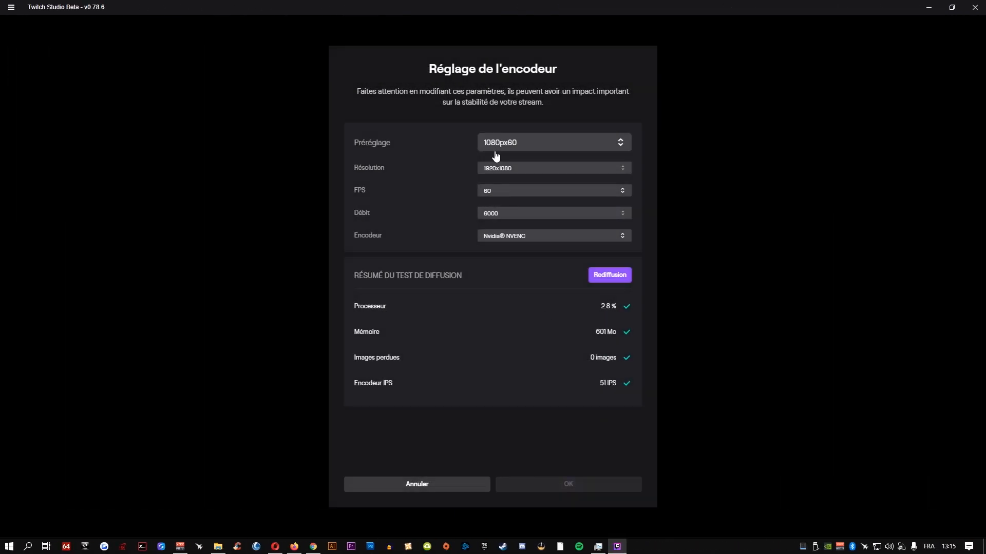
click(620, 148)
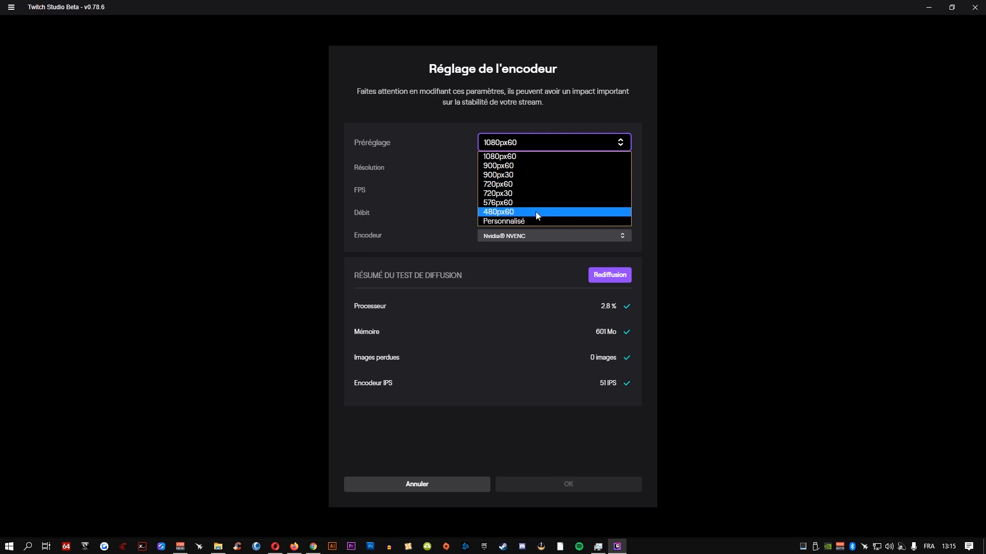
click(620, 141)
click(623, 191)
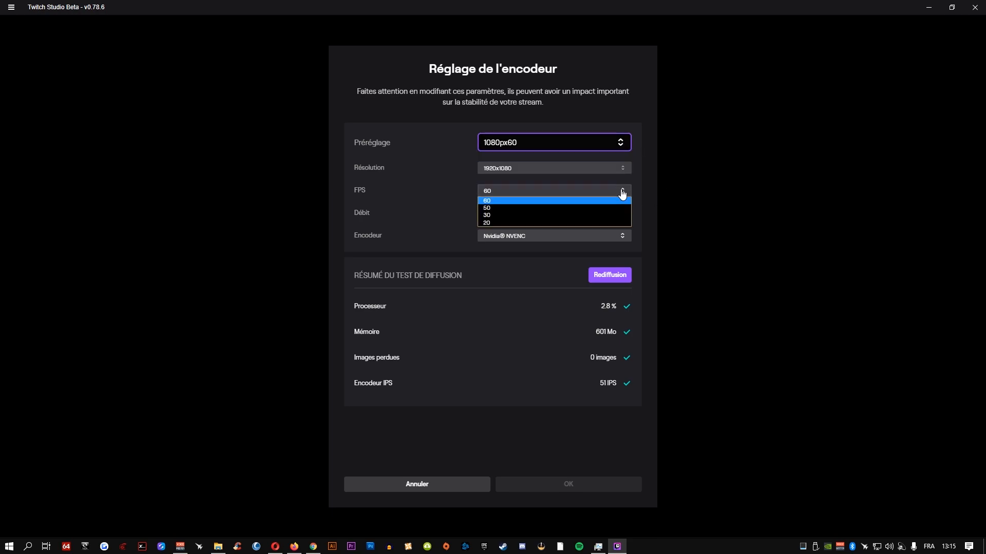
click(618, 192)
click(623, 212)
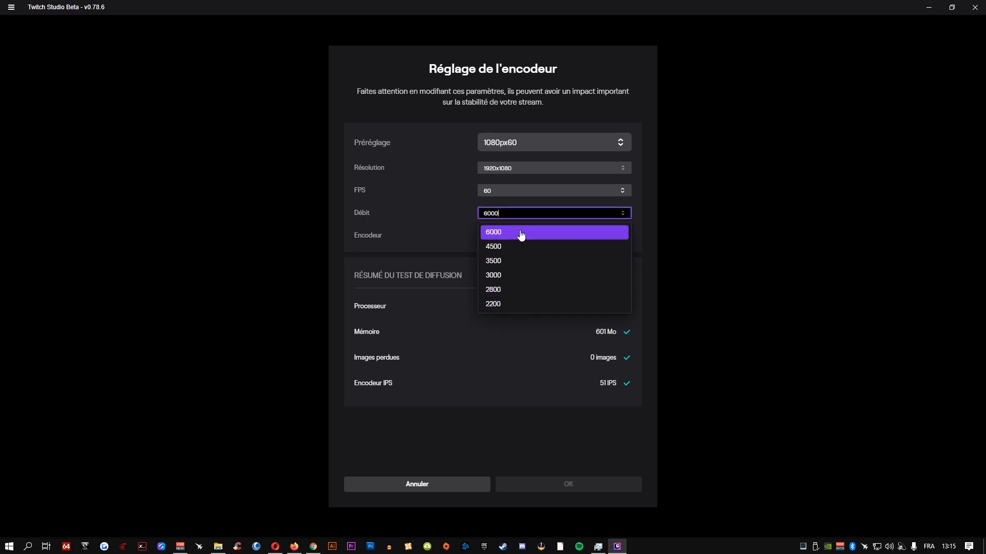
click(635, 215)
click(619, 237)
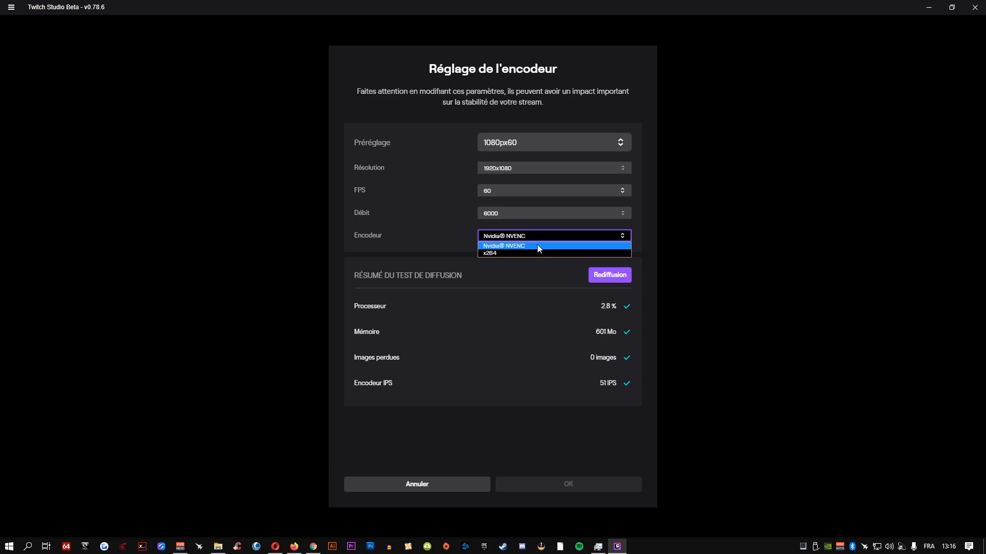
click(622, 237)
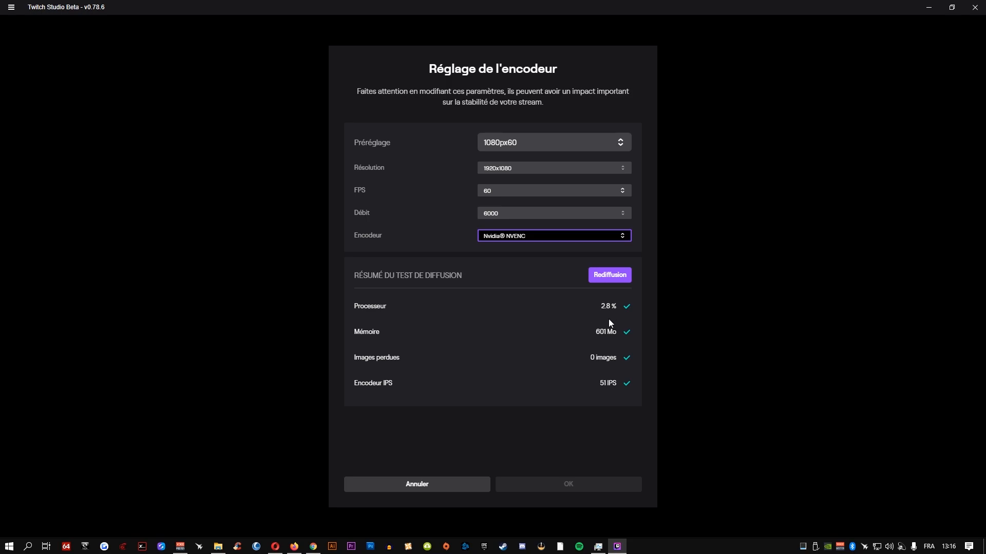
- Try the x264 encoder, rerun the broadcast test and dismiss the encoder warning
click(590, 236)
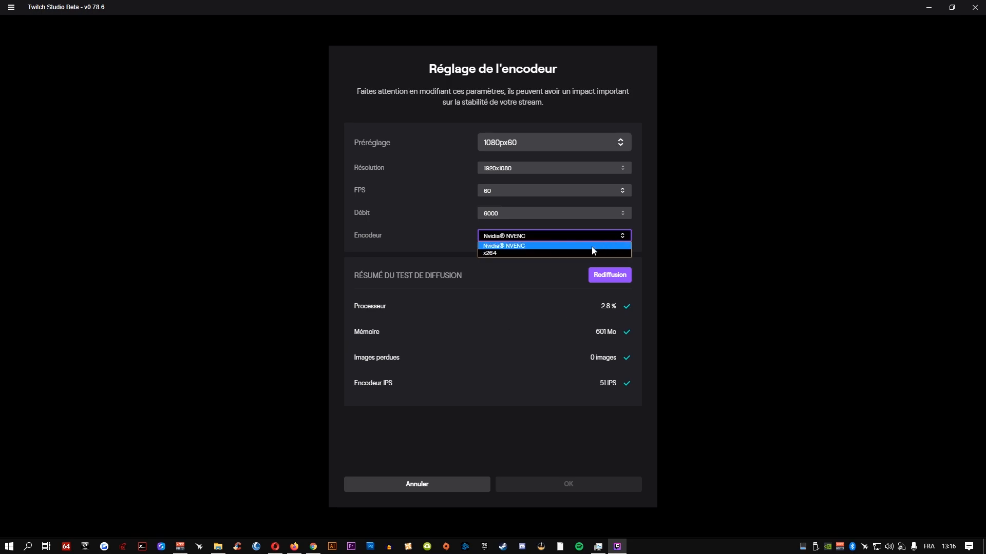
click(587, 252)
click(621, 327)
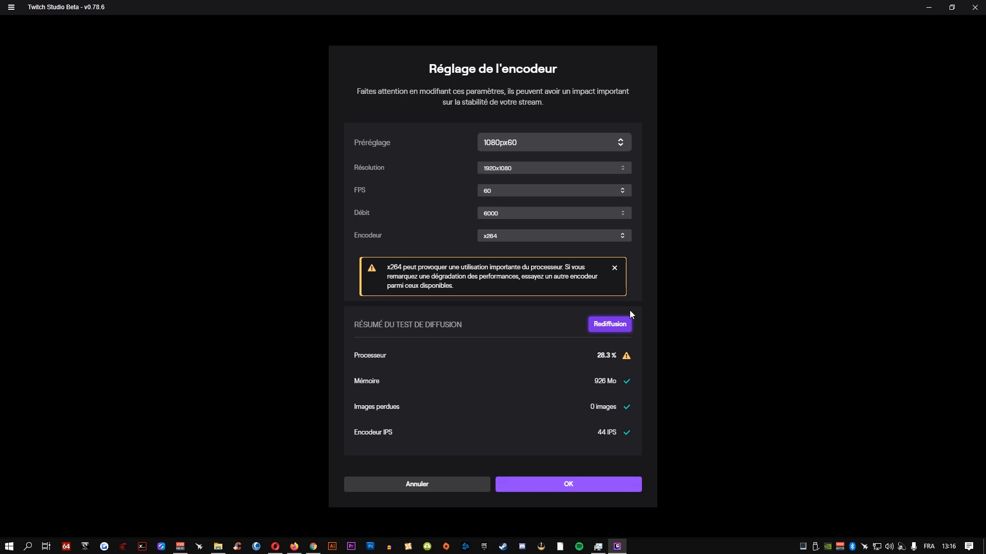
click(615, 268)
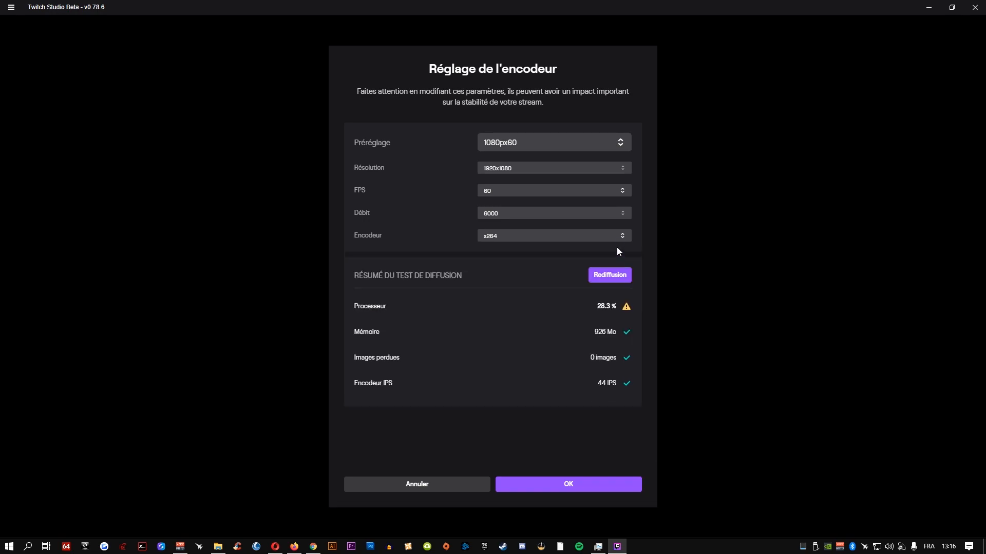
- Set the encoder to Nvidia® NVENC, apply the settings and finish the guided setup
click(596, 237)
click(534, 245)
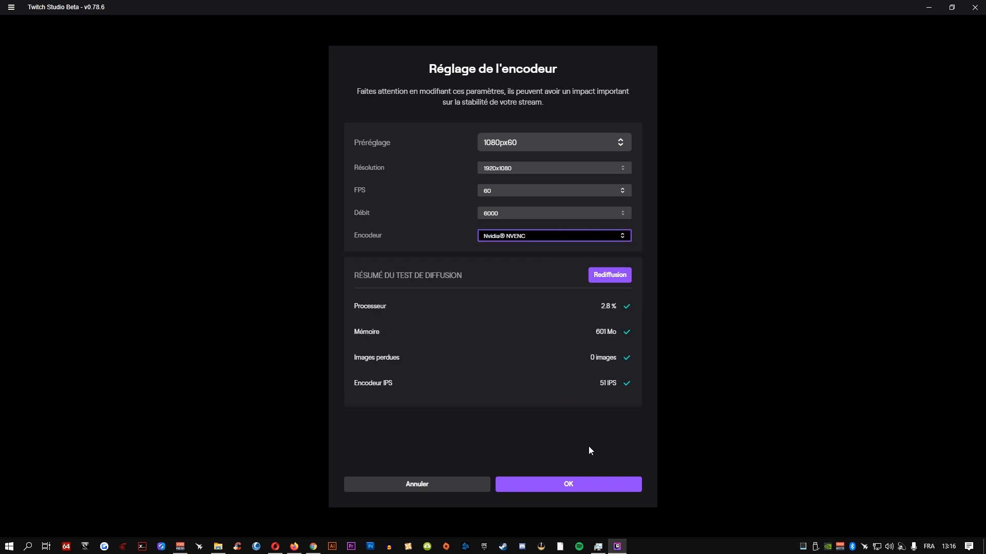
click(609, 488)
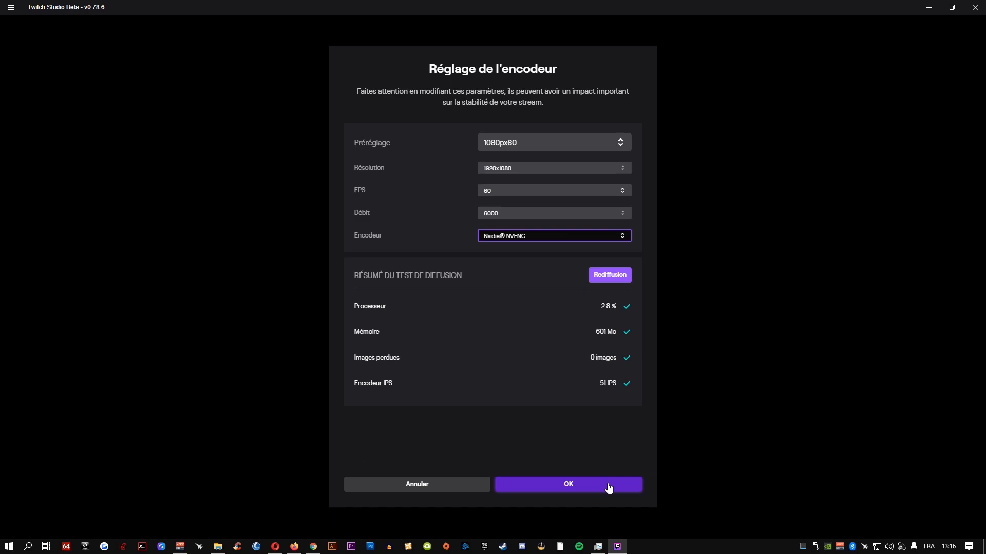
click(608, 485)
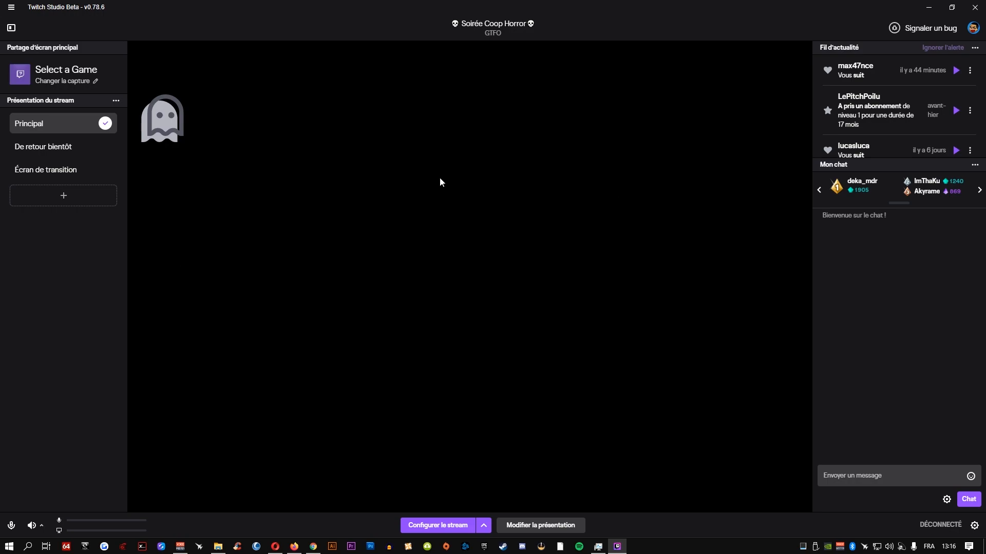
- Preview the "De retour bientôt" and "Écran de transition" layouts and look through the chat's emoticon picker
click(62, 149)
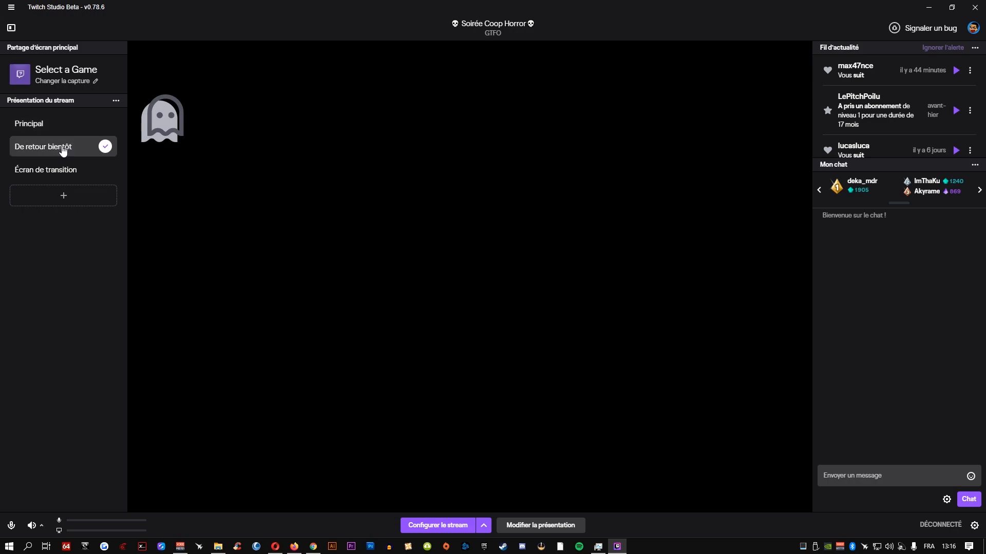
click(51, 169)
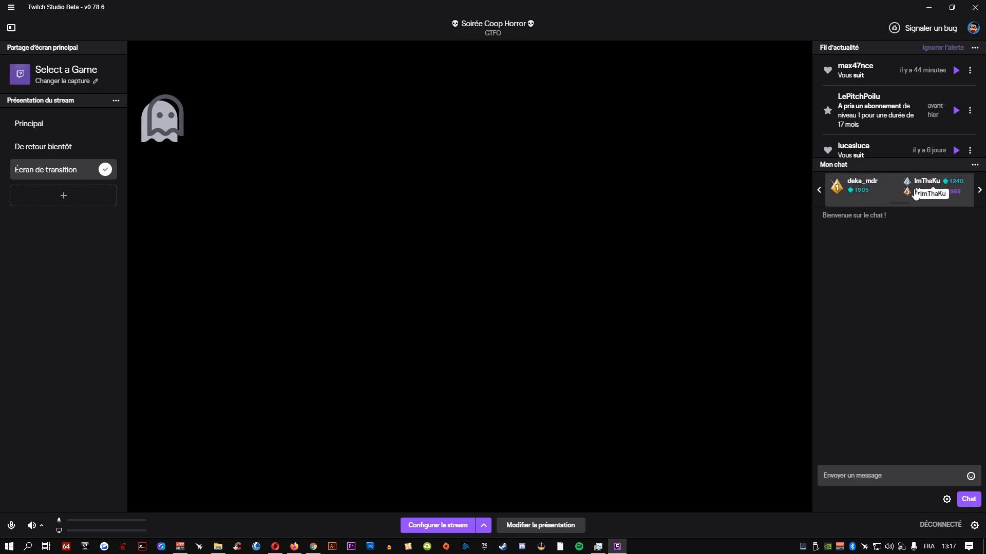
click(970, 477)
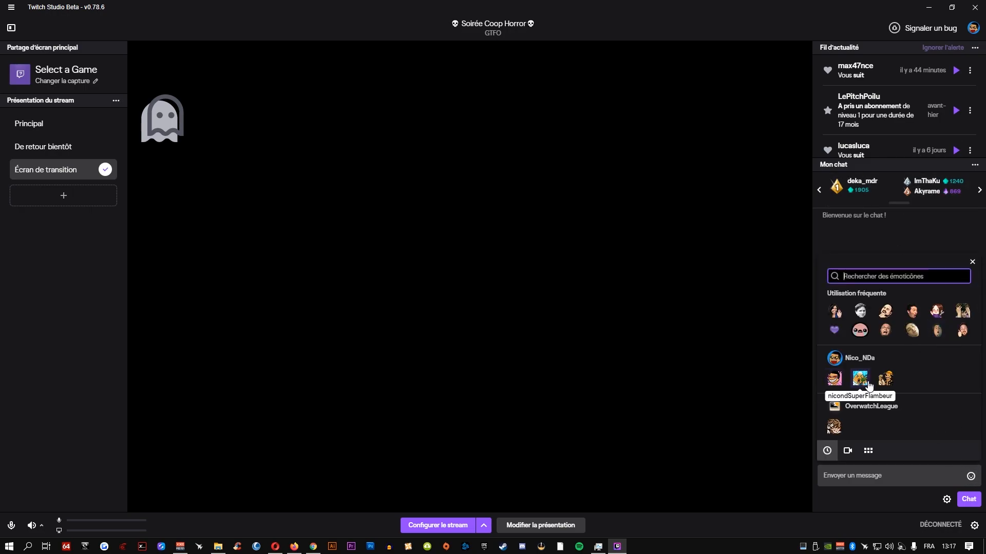
click(969, 477)
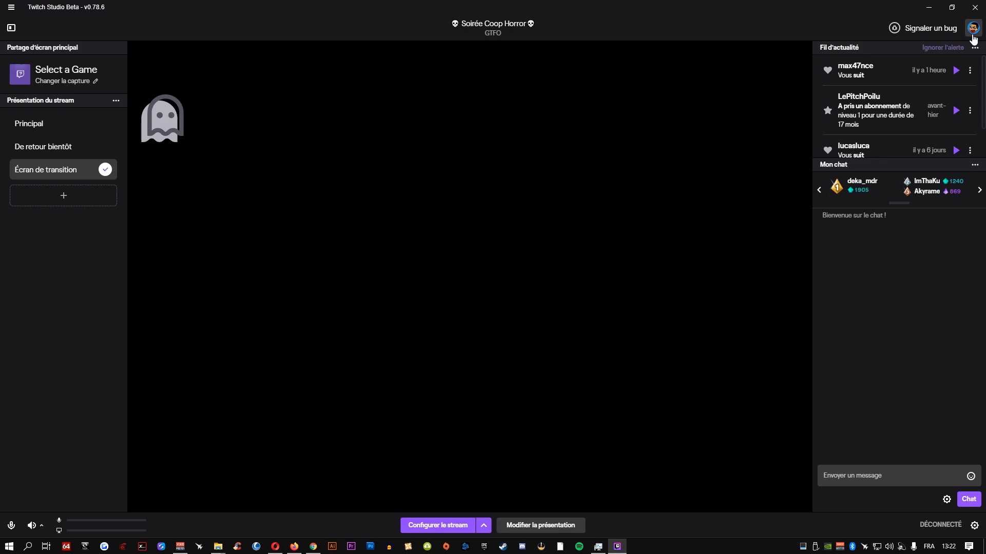
- Open the application settings, try the Clair theme and switch back to Foncé
click(973, 36)
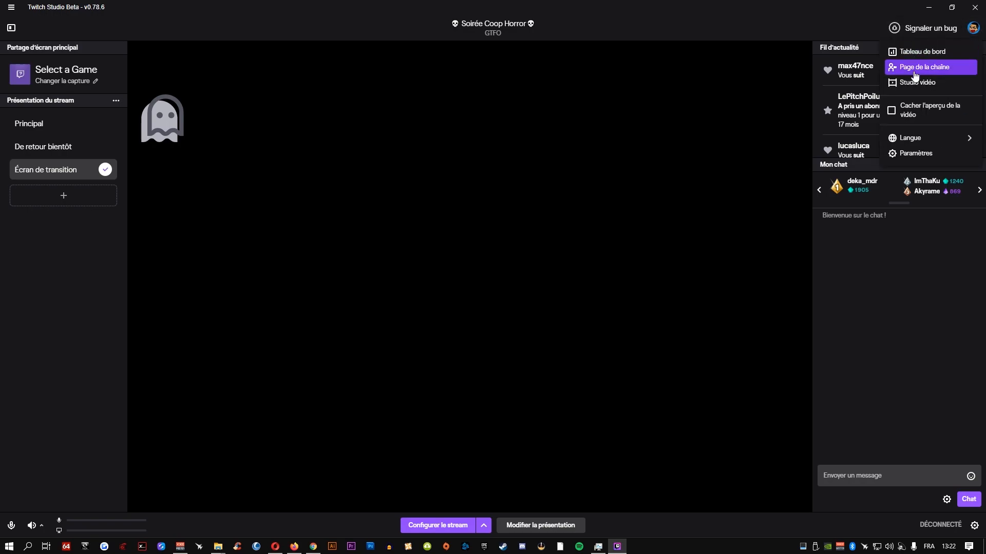
click(934, 155)
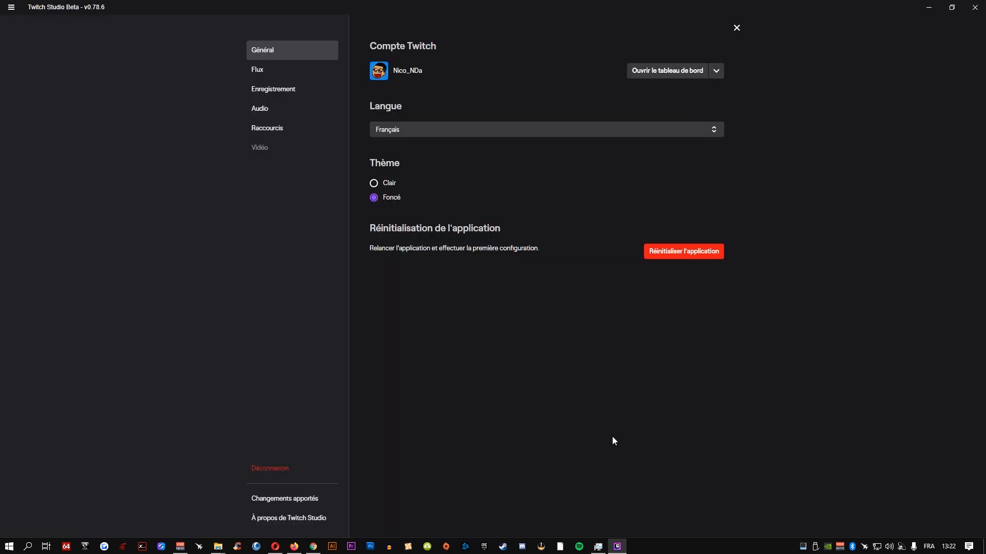
click(373, 186)
click(375, 200)
- Set the FPS to 30 in the Flux stream settings after viewing the available presets
click(261, 69)
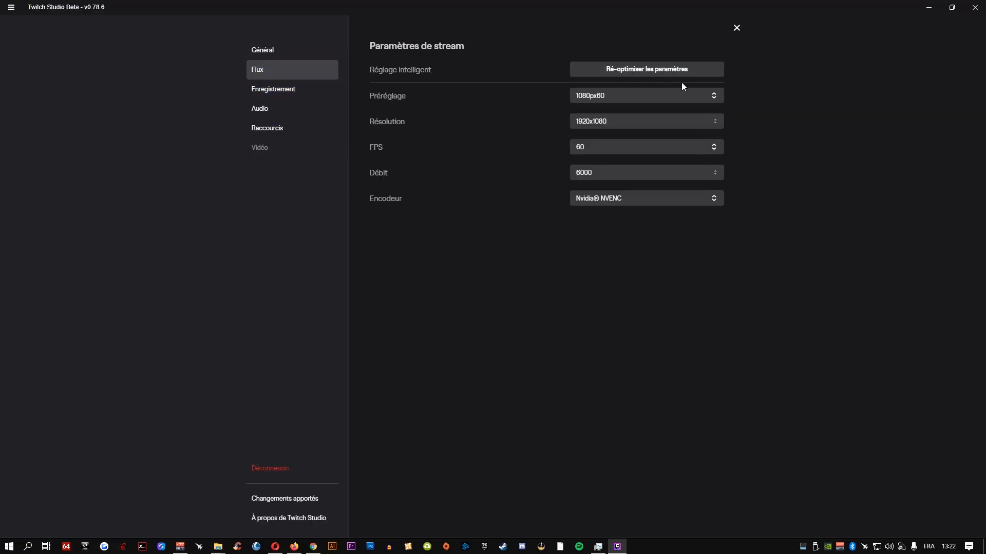
click(715, 99)
click(775, 109)
click(704, 152)
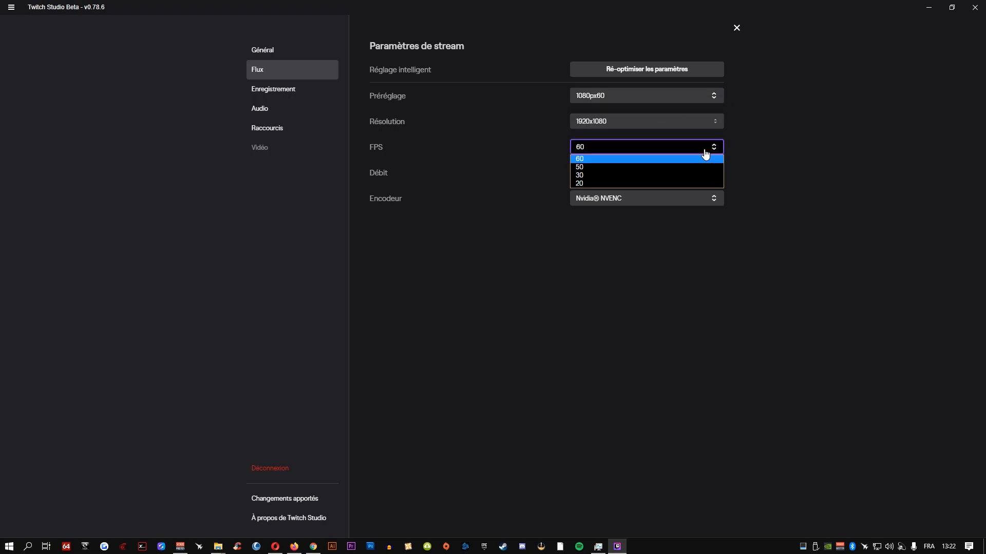
click(627, 175)
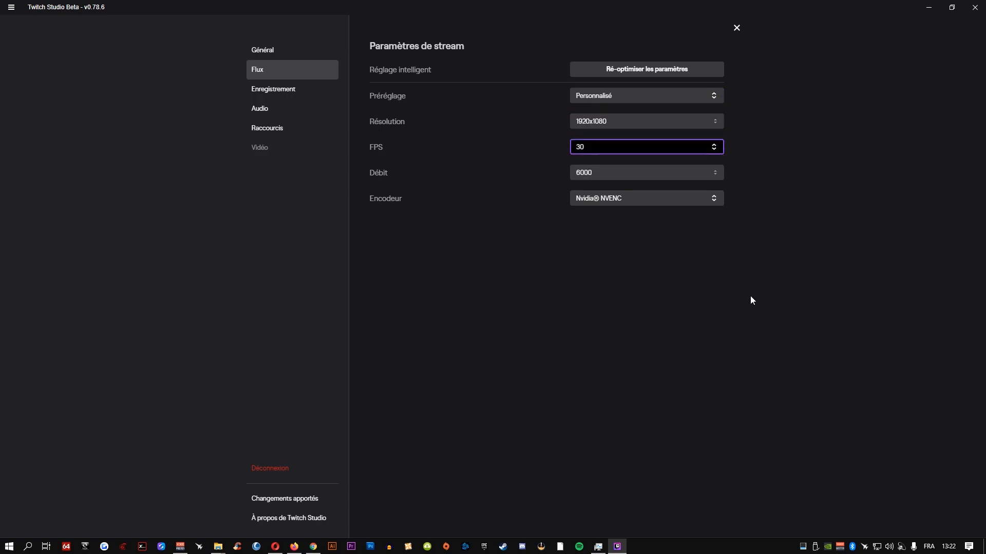
click(674, 304)
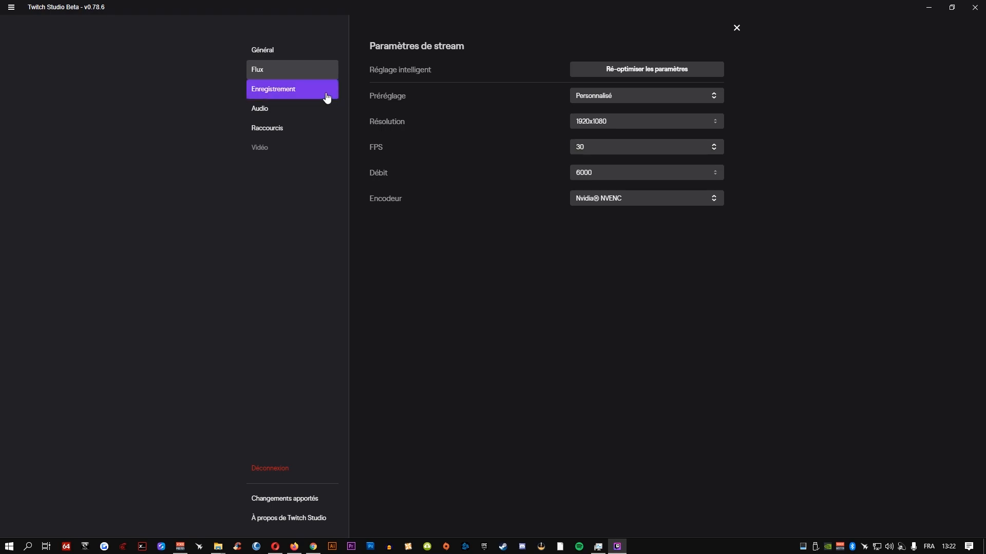
- Set the recording path to D:\Jeux & Vidéos\CAPTURES VIDEOS and the recording format to MP4
click(272, 93)
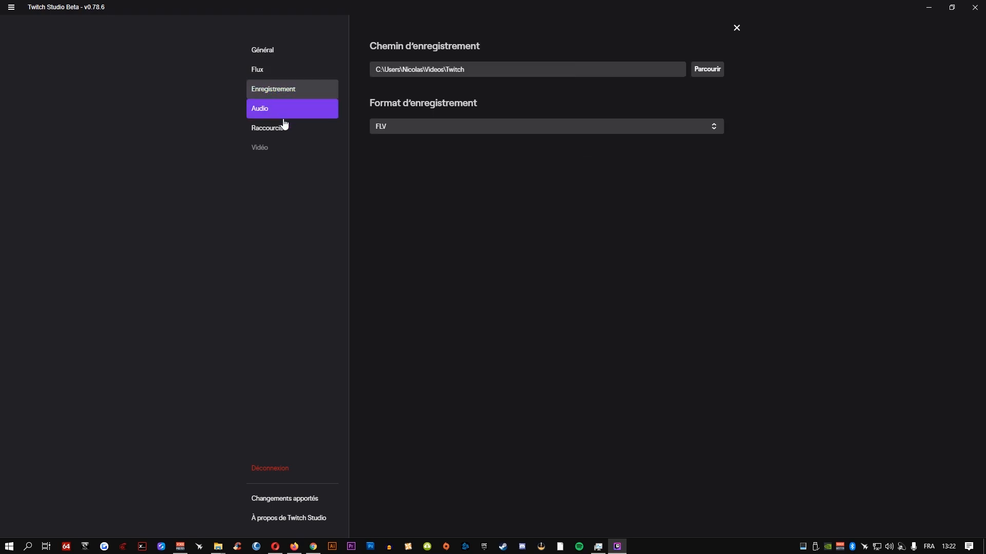
click(707, 69)
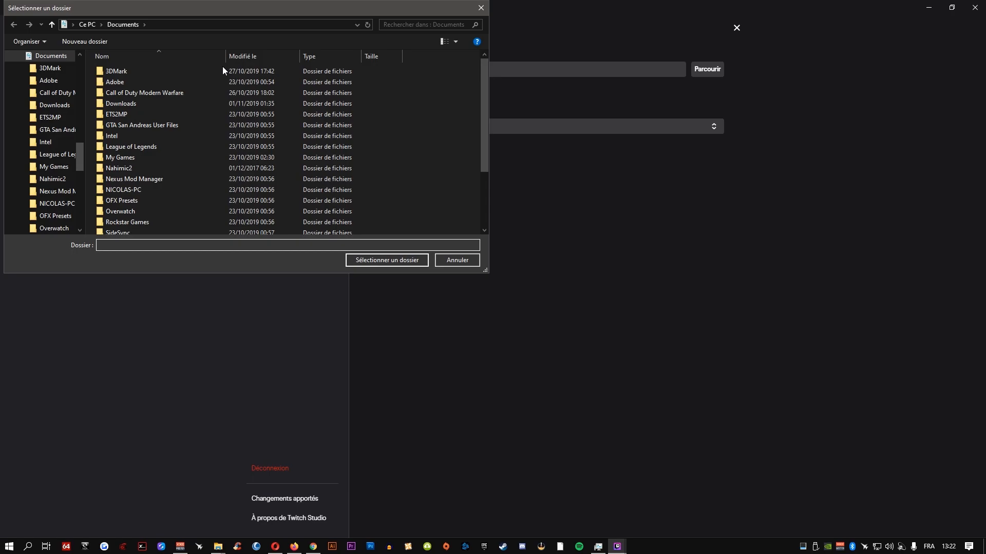
click(388, 260)
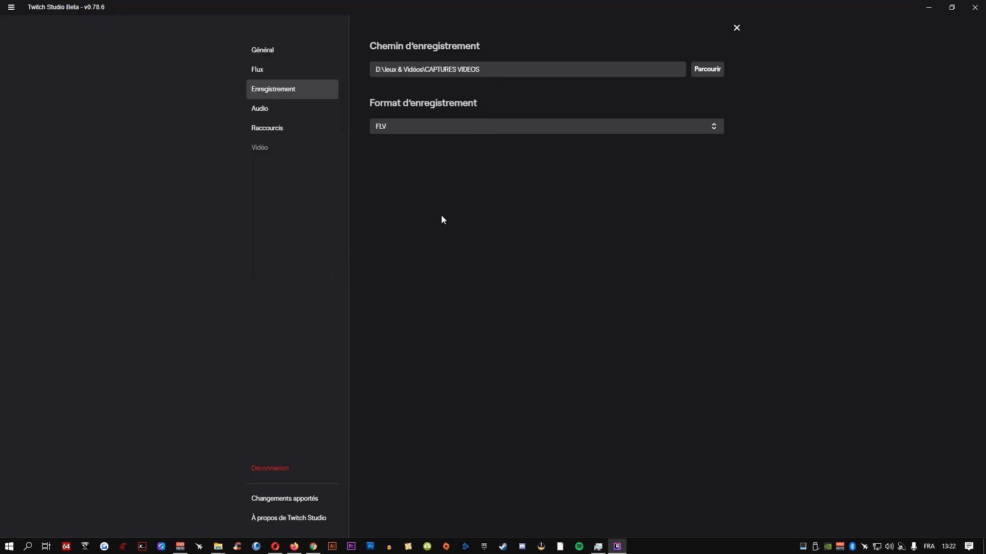
click(715, 129)
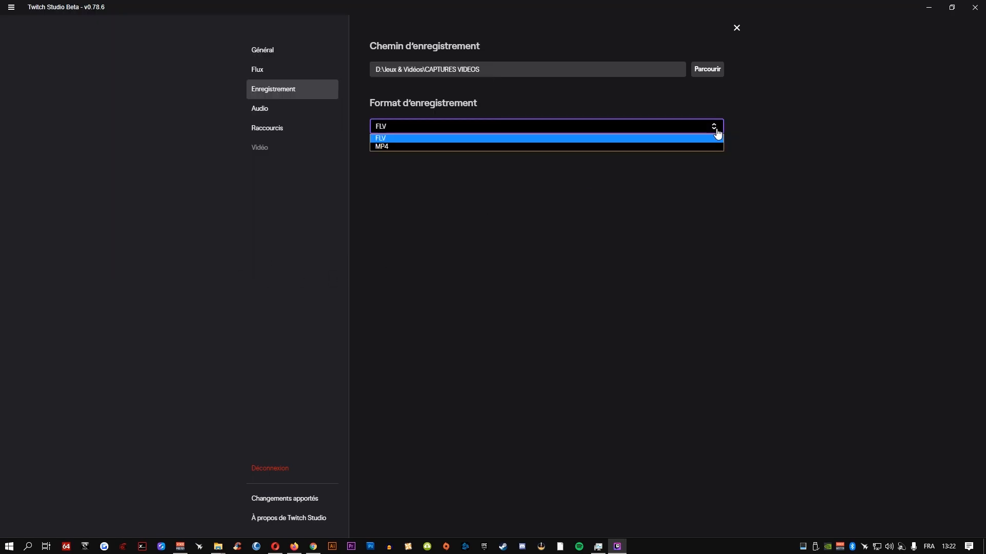
click(488, 146)
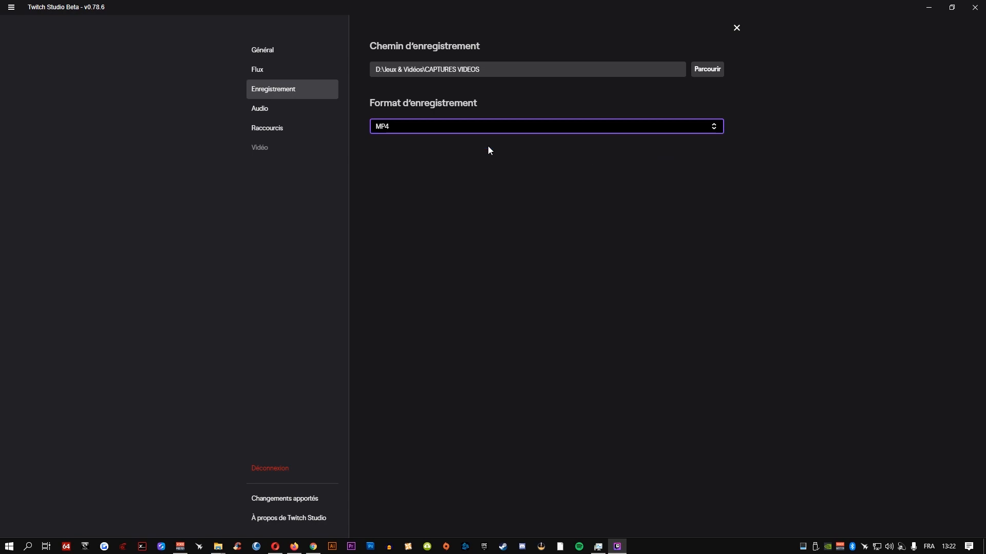
- Test the microphone in the Audio settings and examine its input in the VoiceMeeter Banana mixer
click(288, 119)
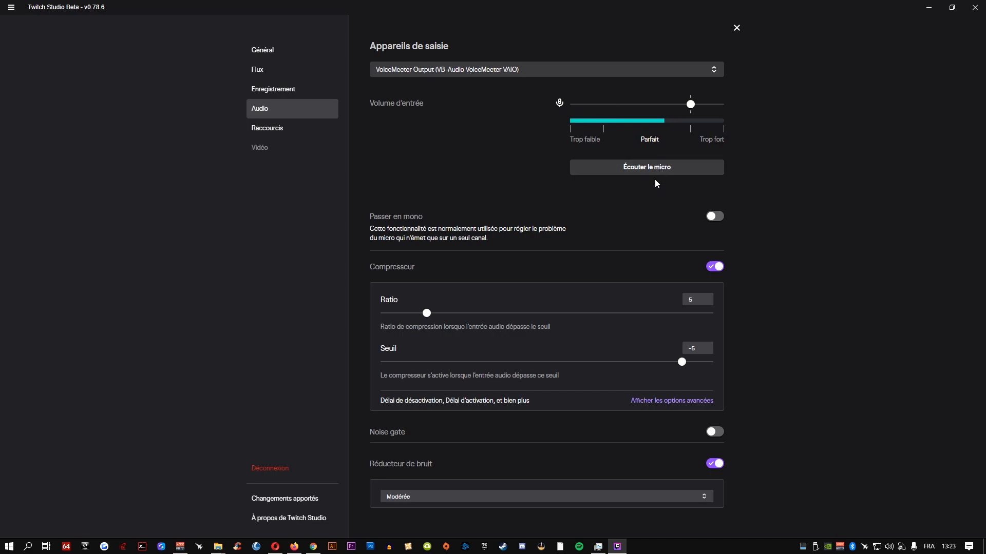
click(645, 170)
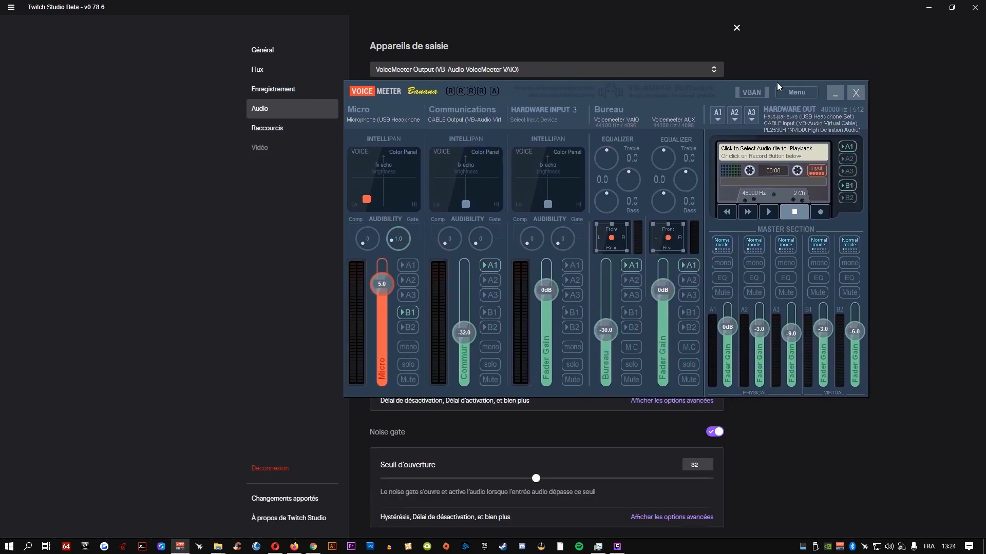
drag(777, 82, 748, 81)
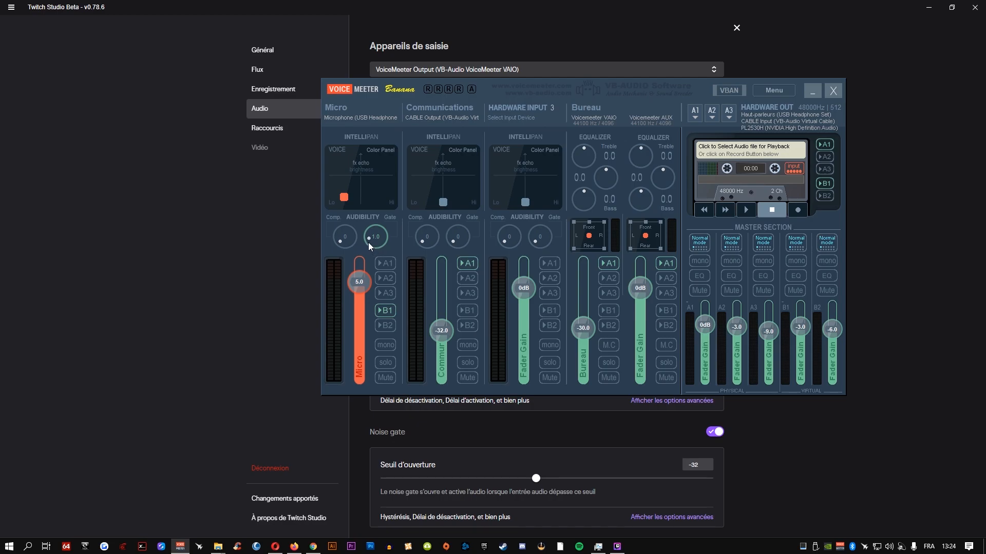
- Examine the shortcuts available for streaming, layouts and audio in the Raccourcis settings
click(265, 129)
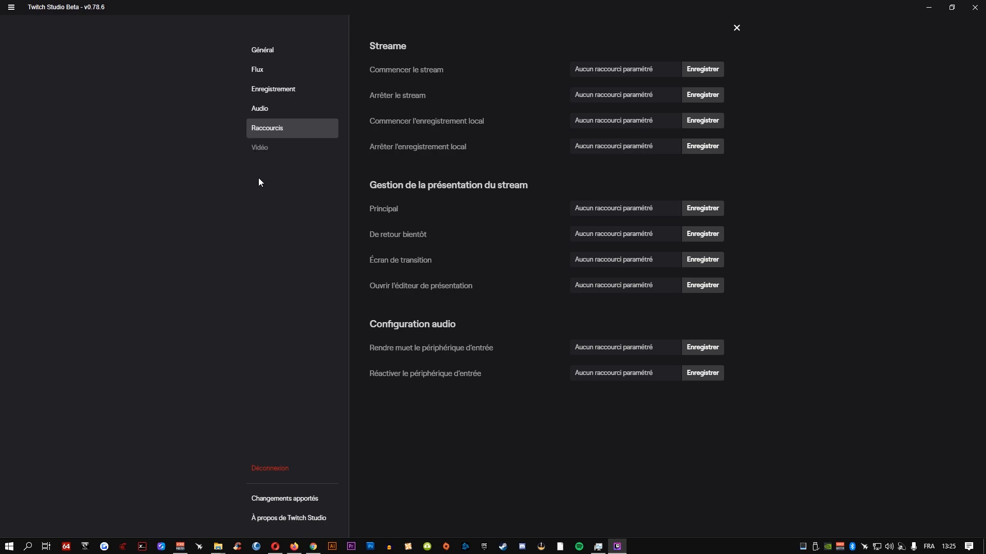
click(272, 54)
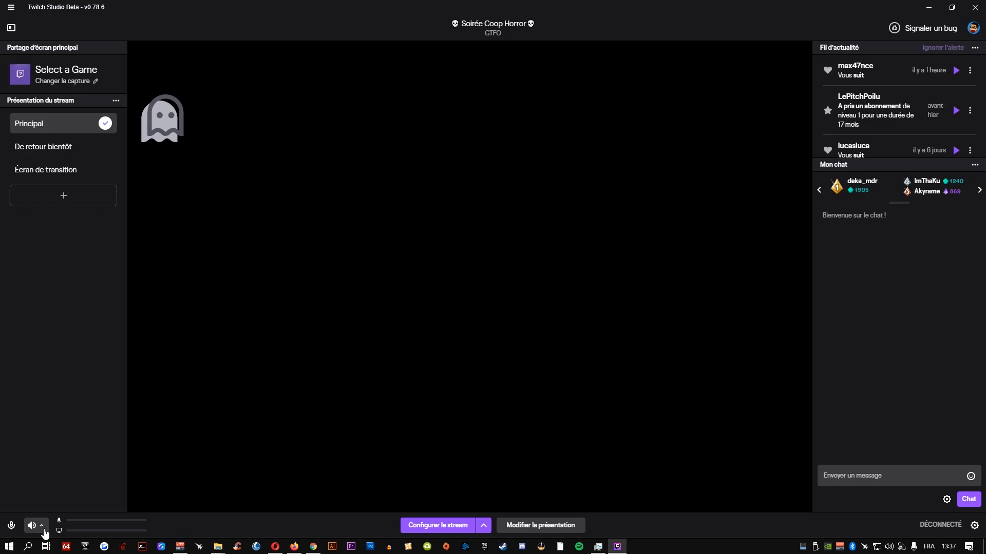
- Open the stream audio mix, view its input device settings and close them
click(33, 526)
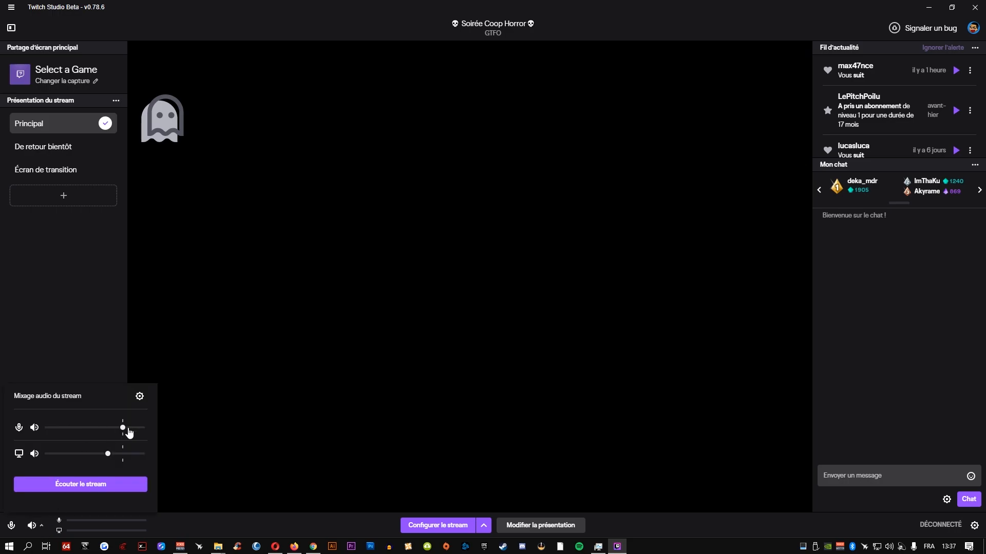
click(139, 396)
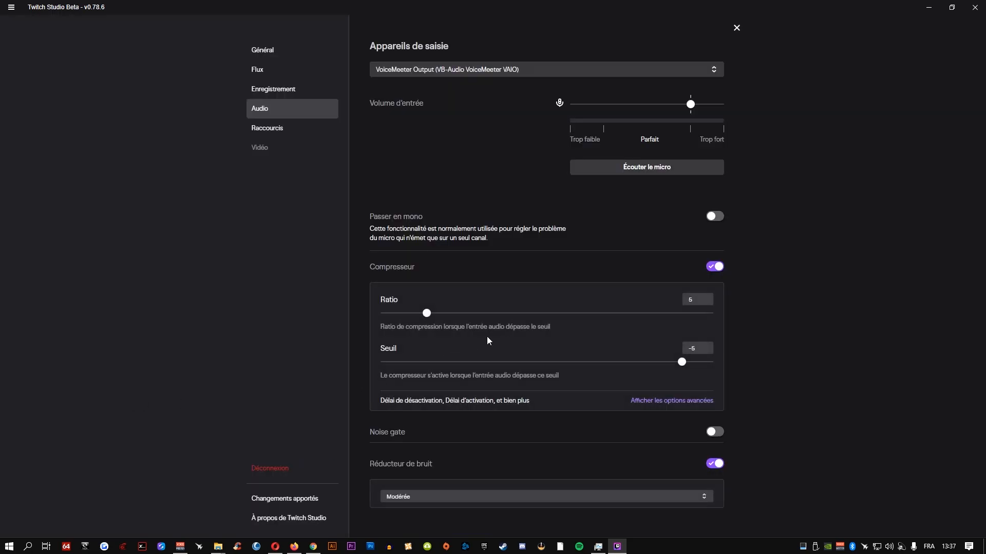
click(737, 27)
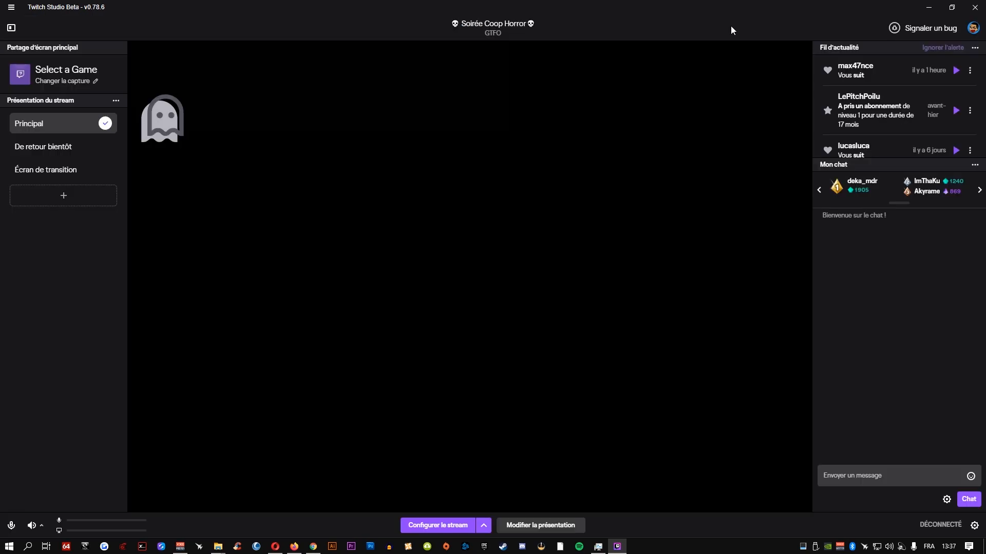
- Mute the desktop audio in the stream audio mix and listen to the stream
click(97, 522)
click(33, 455)
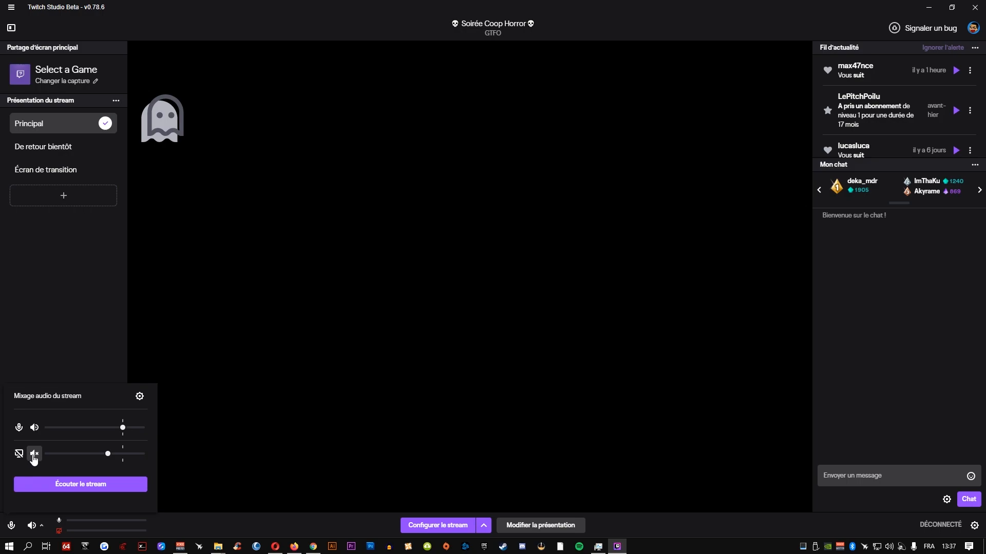
click(77, 488)
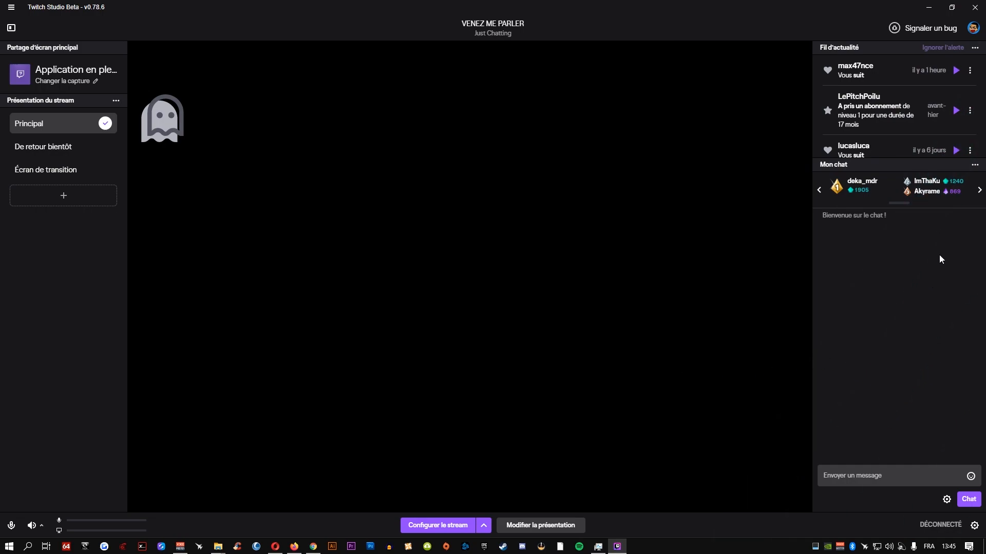
- Try hiding Followers events in the activity feed filters and restore them
click(975, 48)
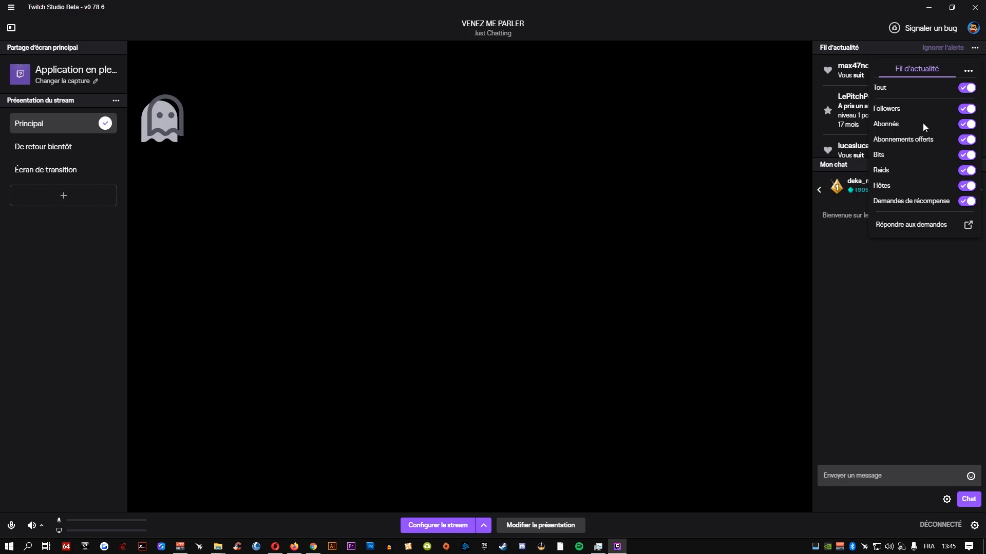
click(966, 109)
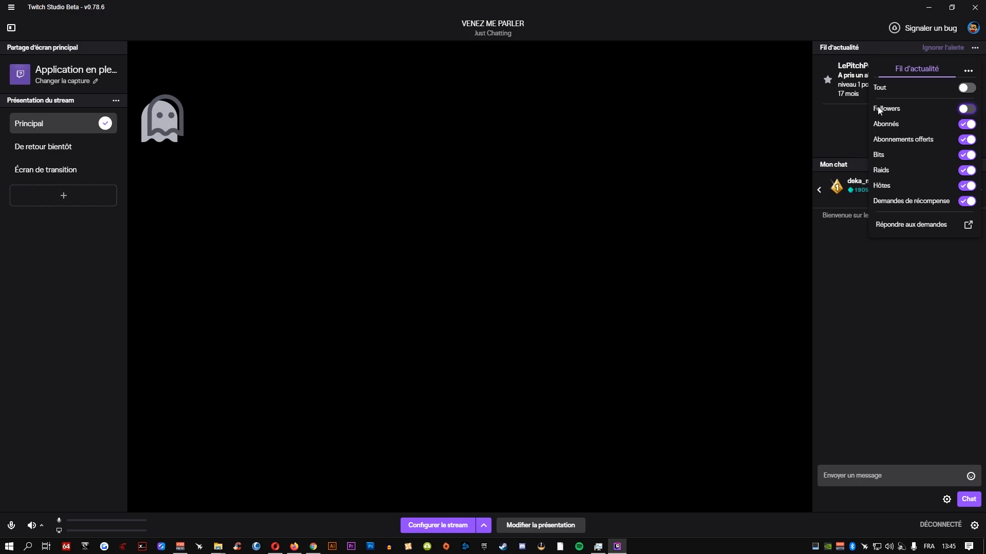
click(967, 110)
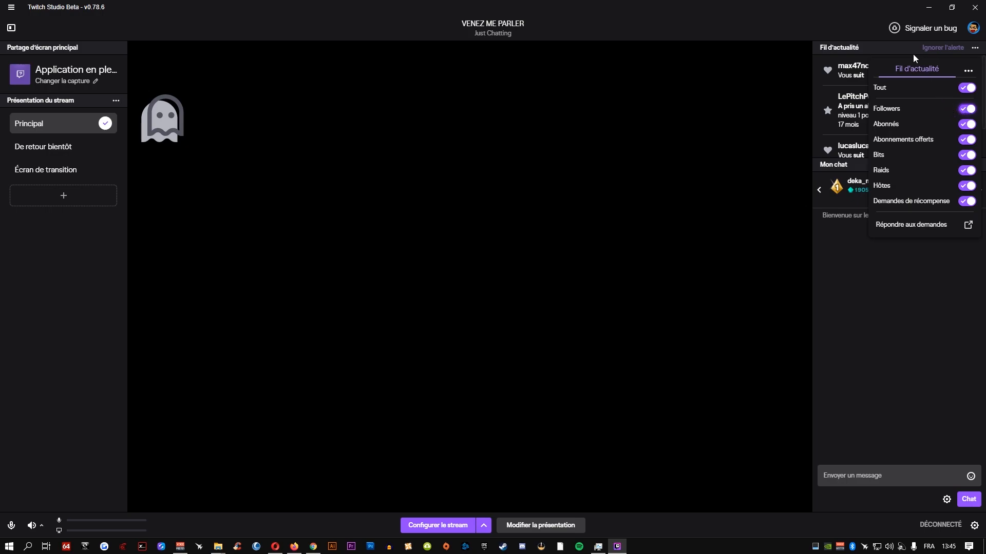
click(897, 46)
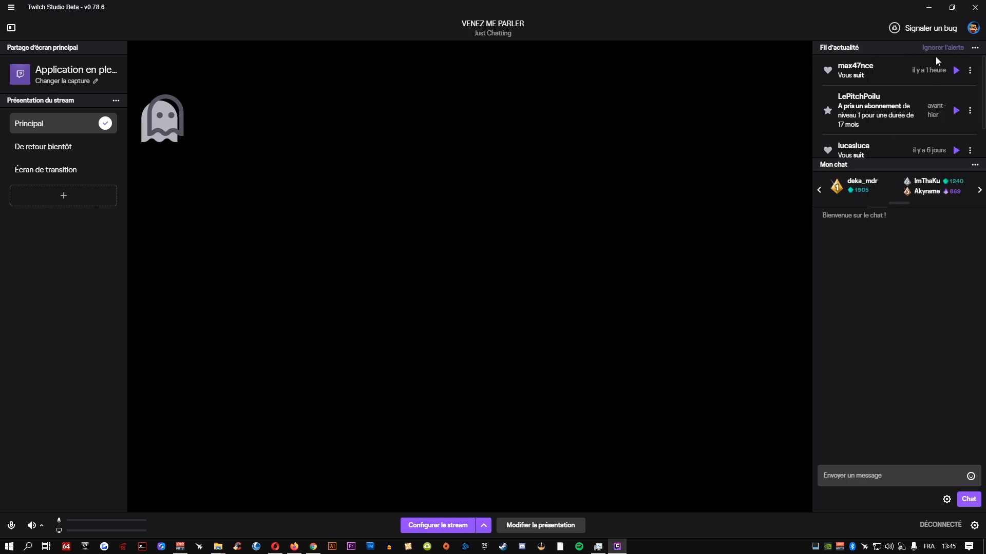
click(975, 47)
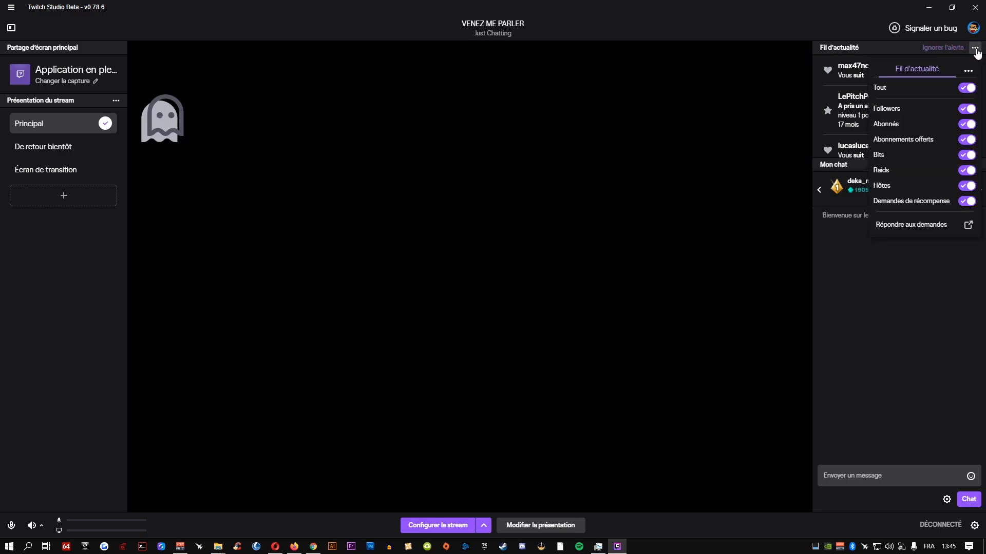
click(976, 52)
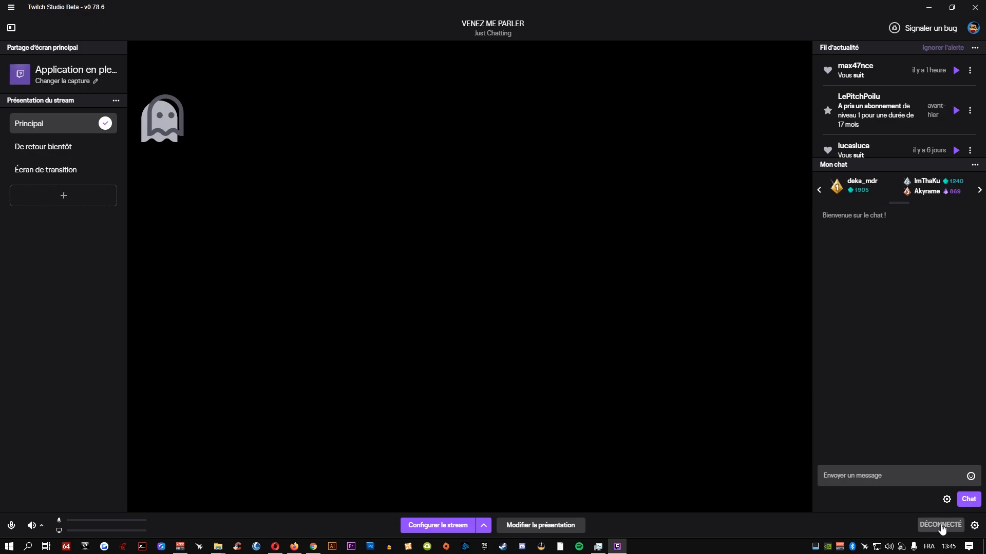
mouse_move(941, 529)
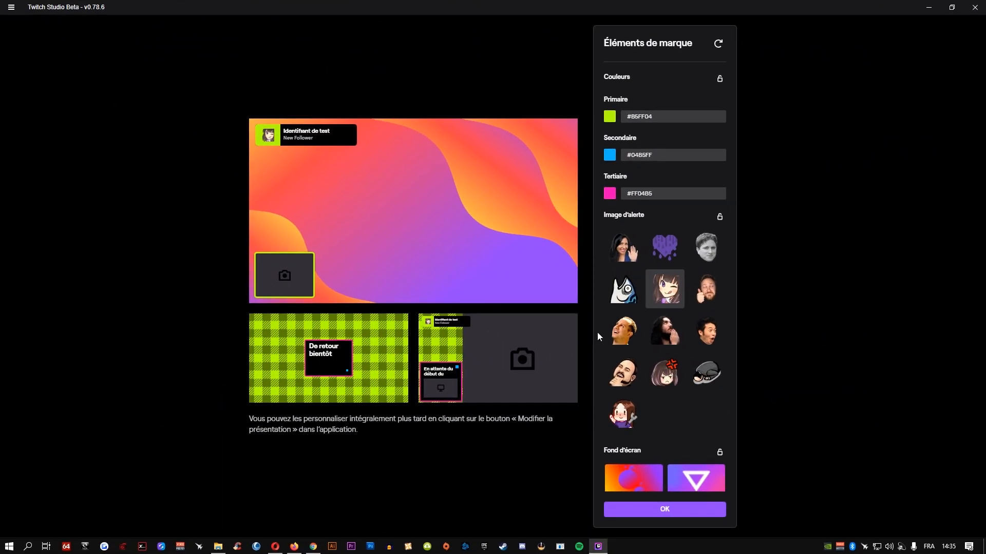
- Change the primary colour of the brand elements to light blue (#04BBFF)
click(608, 118)
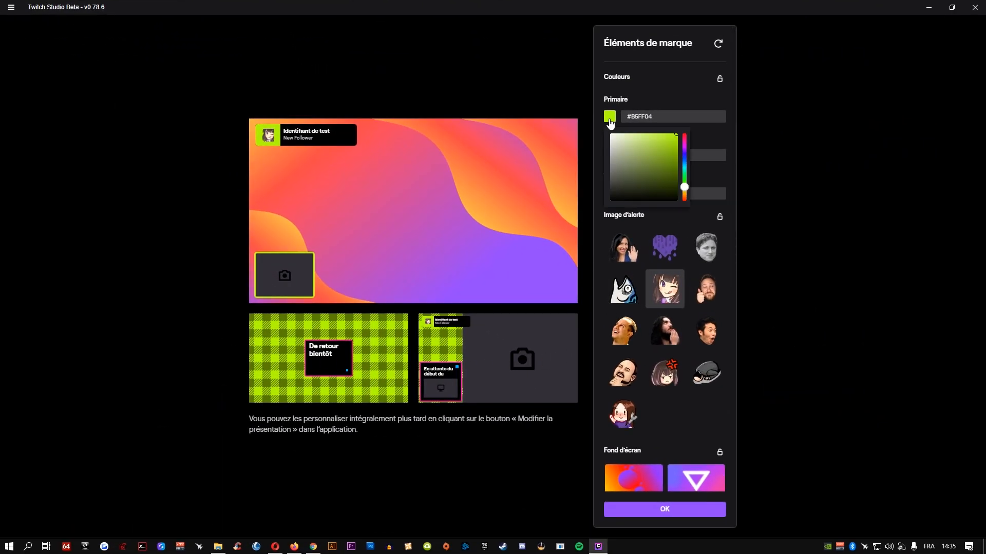
click(684, 161)
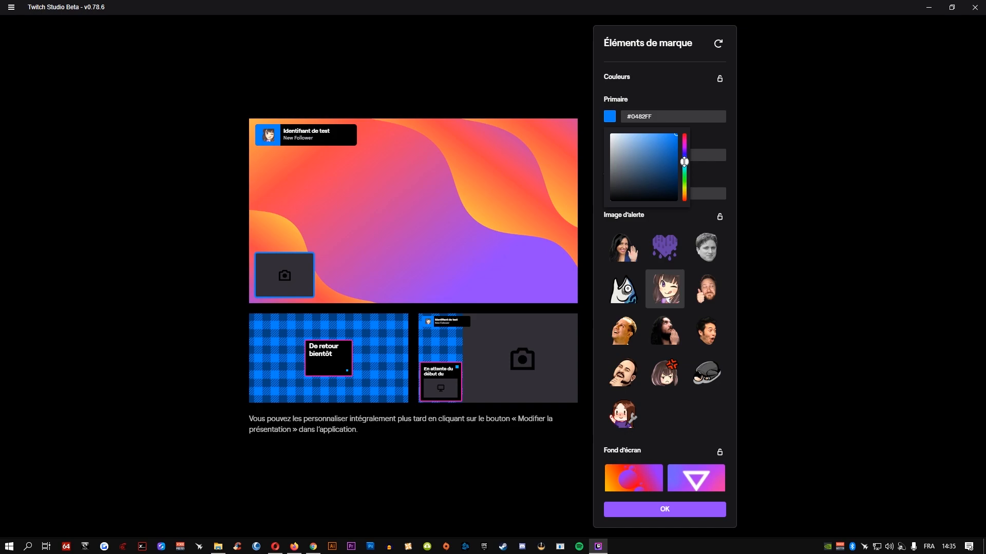
drag(684, 162, 684, 163)
click(685, 91)
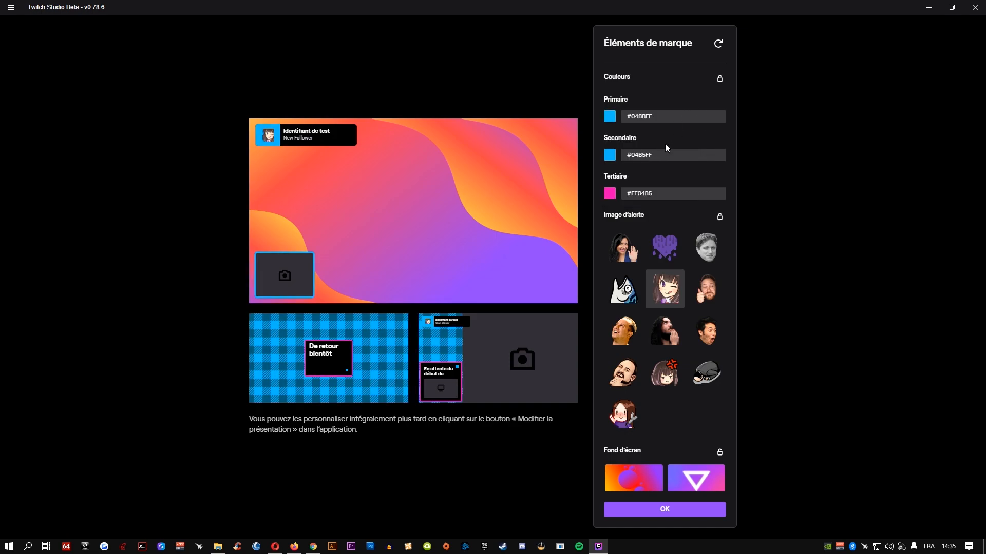
- Change the secondary colour of the brand elements to bright green (#24FF00)
click(609, 155)
click(684, 103)
drag(684, 104, 684, 117)
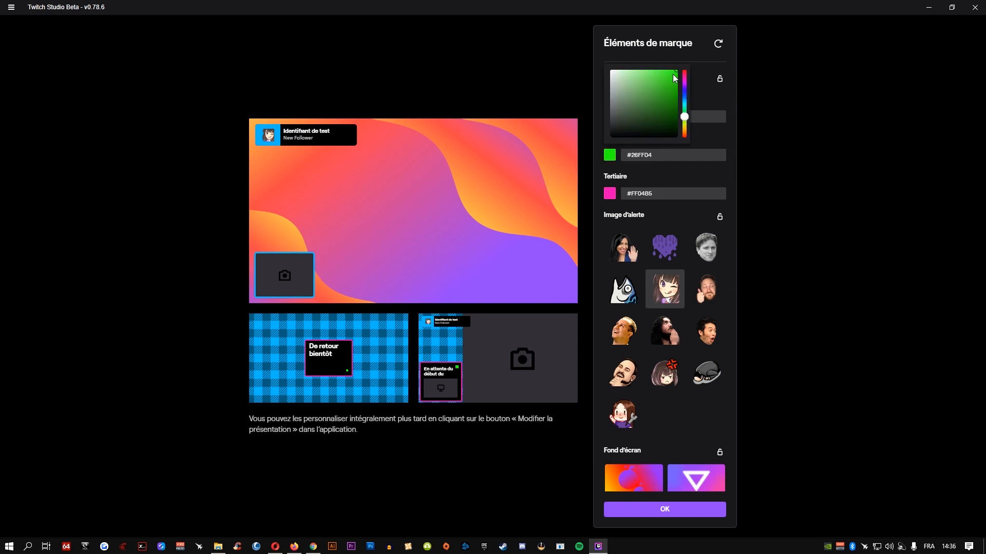
mouse_move(674, 75)
mouse_down()
mouse_move(618, 88)
mouse_move(691, 66)
mouse_up()
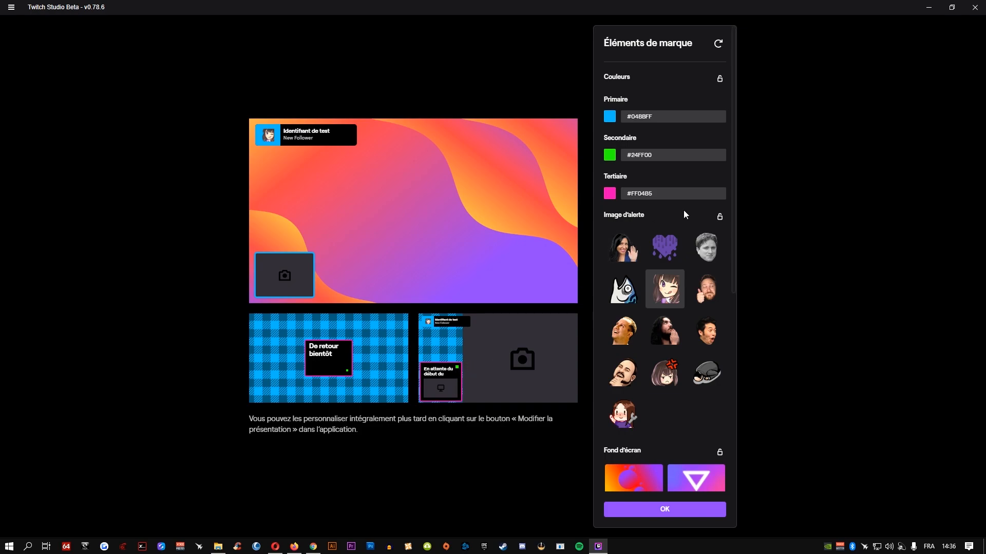
- Change the tertiary colour of the brand elements to green (#04FF3D)
click(609, 198)
click(684, 152)
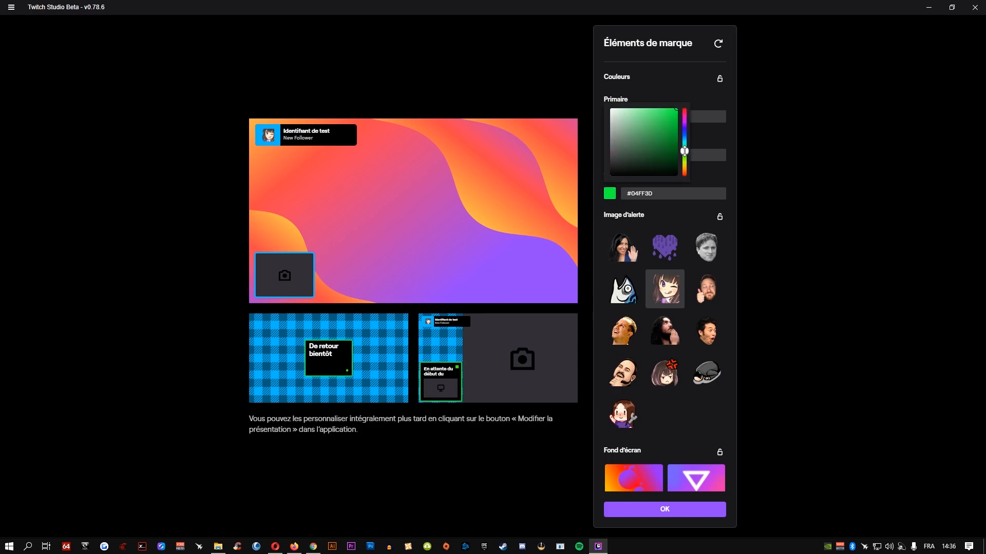
click(723, 174)
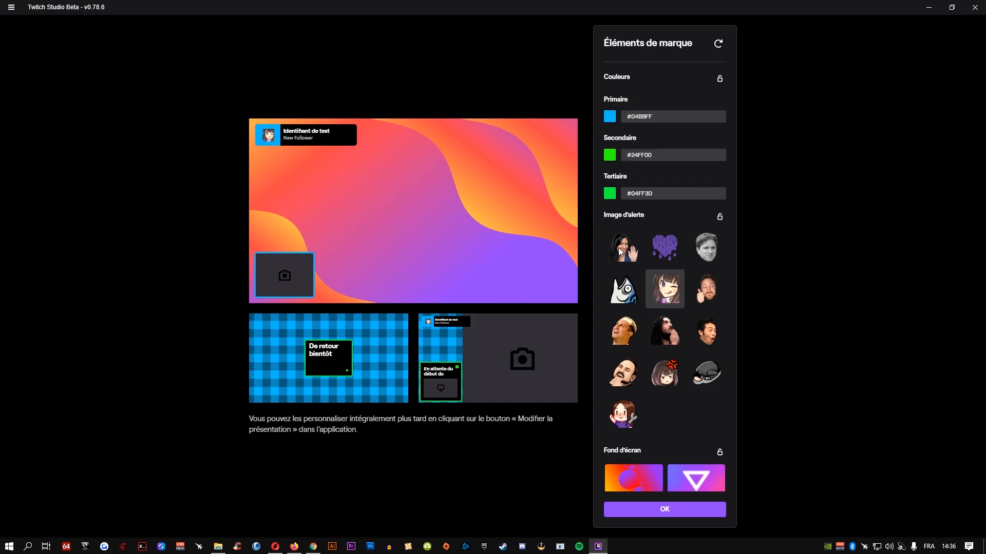
- Set the alert image to the dripping purple heart and try the white triangle, eclipse and moonlit dune wallpapers
scroll(675, 293, down, 3)
scroll(676, 293, up, 2)
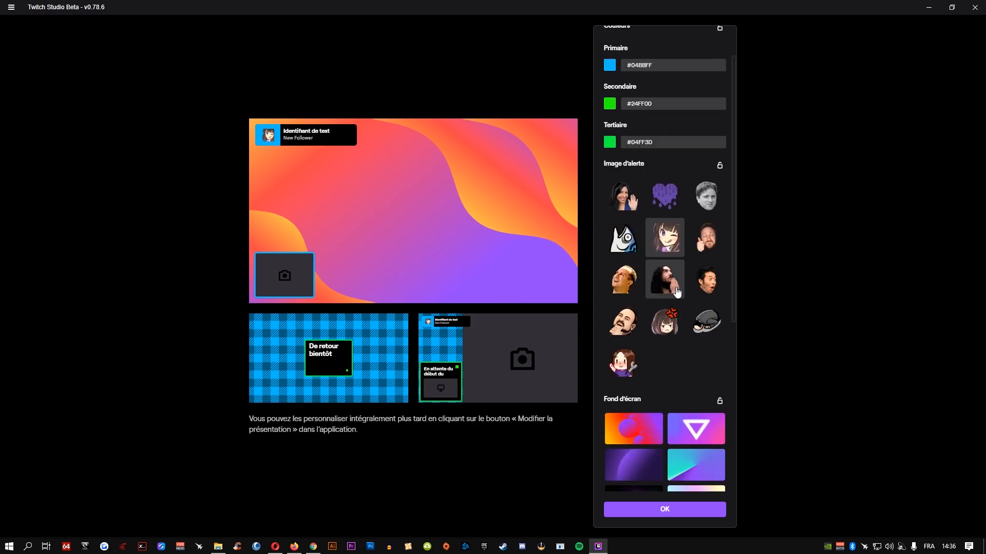
scroll(678, 293, down, 3)
click(685, 270)
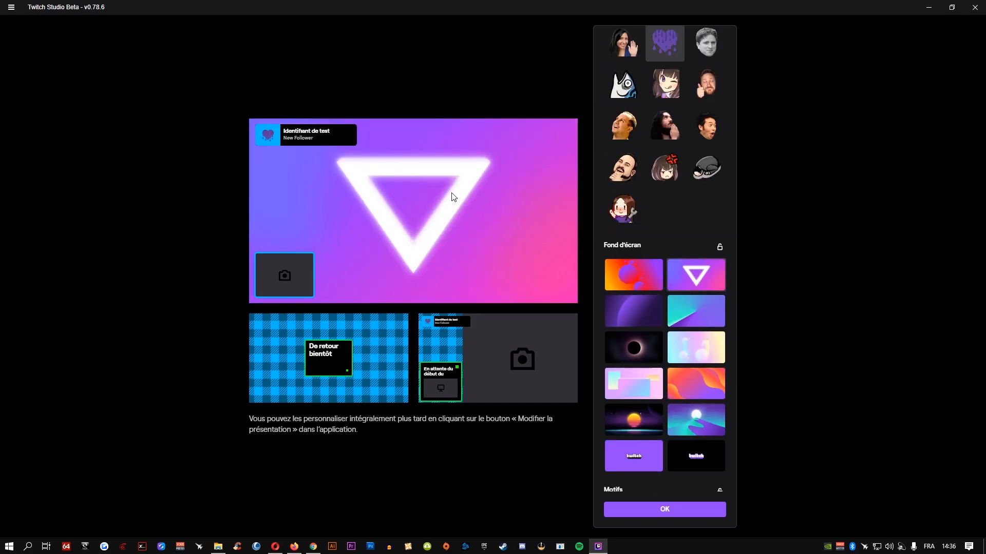
click(648, 350)
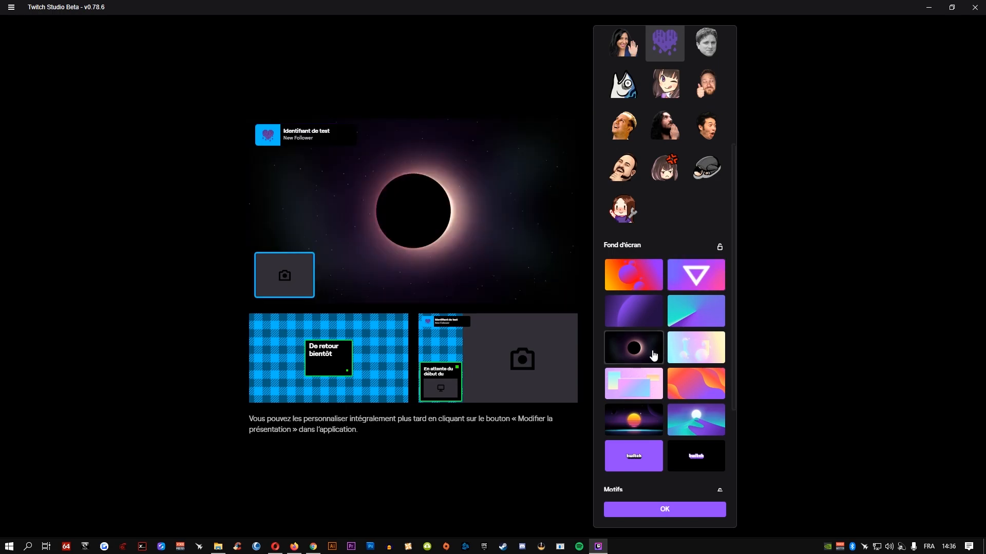
click(696, 413)
- Try the wavy and speckled background patterns for the brand elements
scroll(696, 426, down, 3)
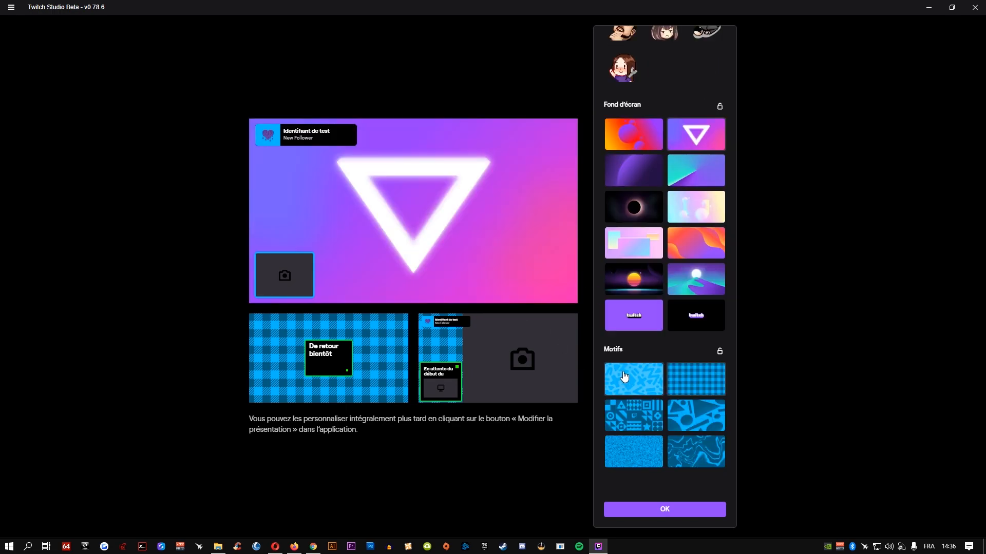
click(697, 444)
click(617, 452)
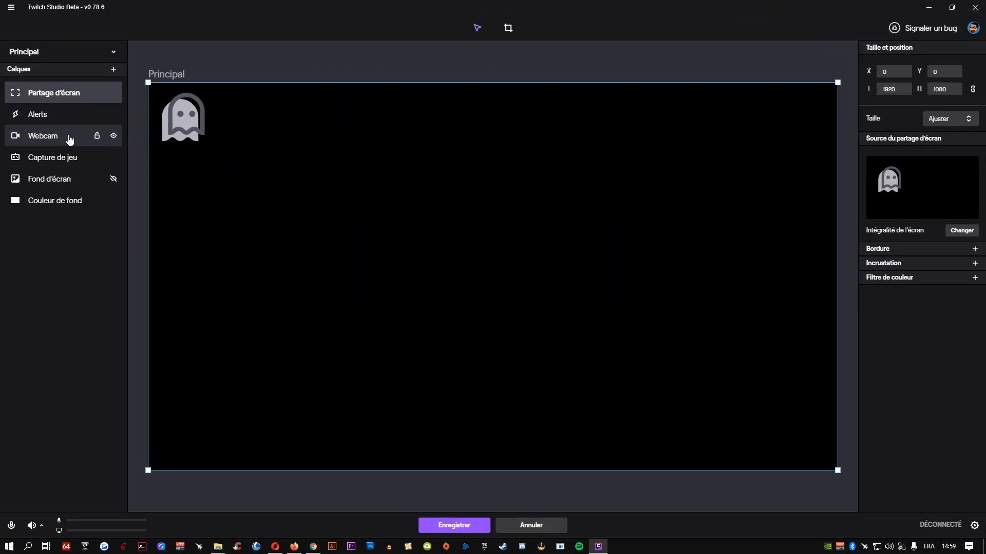
- Make the Fond d'écran layer visible in the Principal layout and select it
click(113, 179)
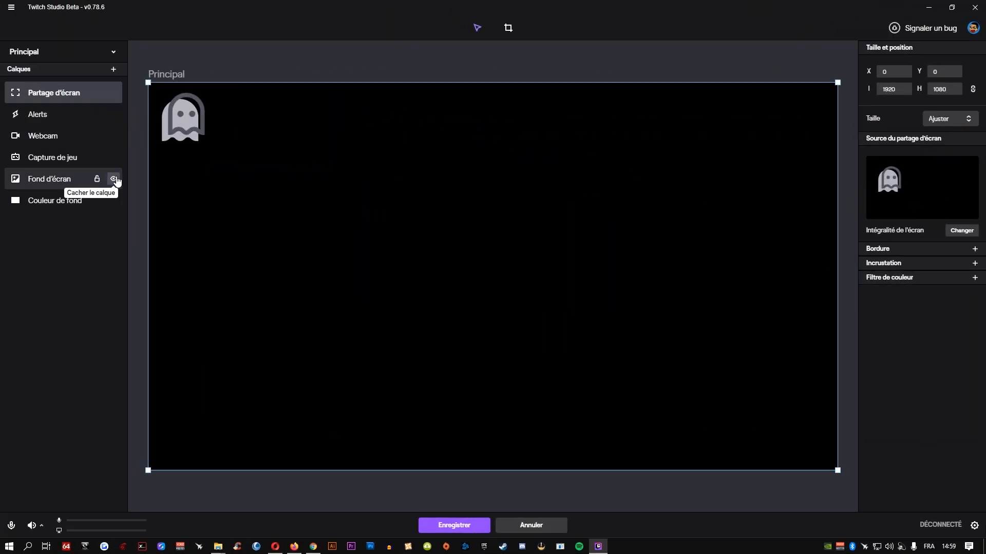
double_click(52, 178)
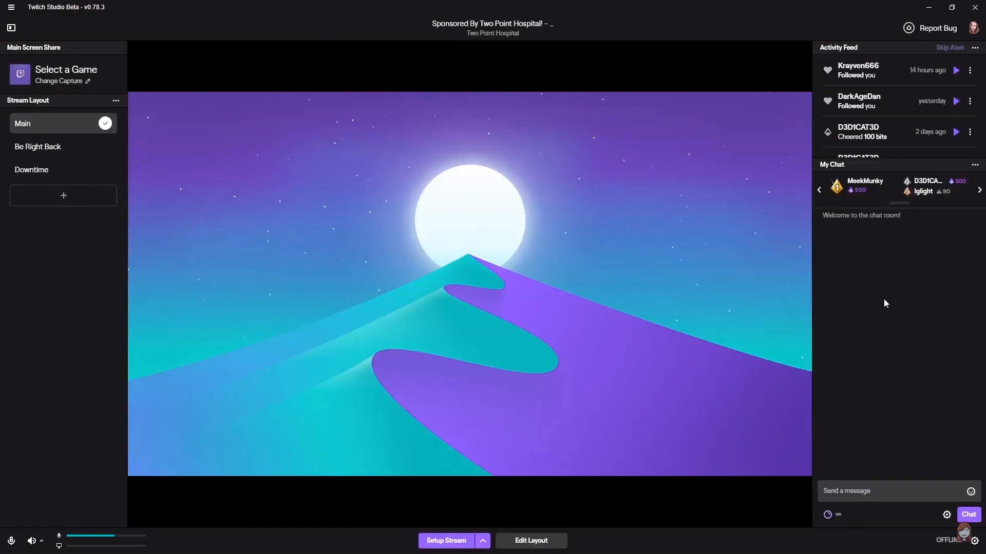
- Switch the stream layout to Be Right Back, followed by Downtime
click(102, 155)
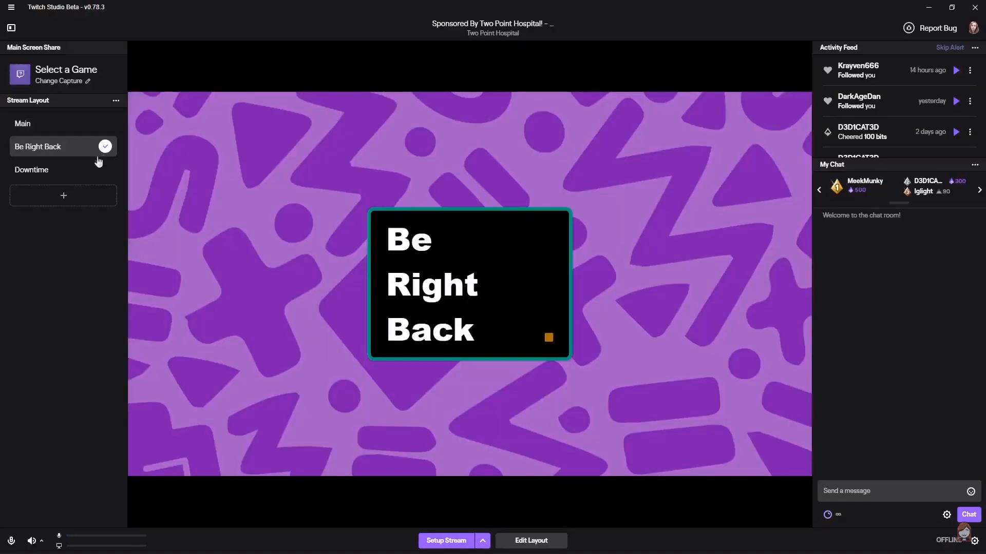
click(88, 175)
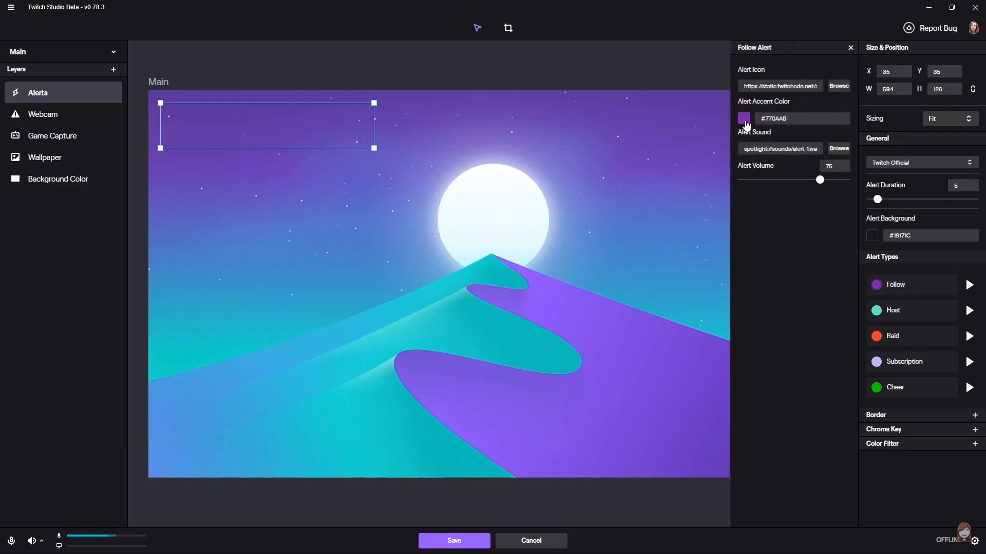
- Set the Follow alert's accent colour to blue (#0A69AB)
click(745, 122)
drag(818, 151, 820, 165)
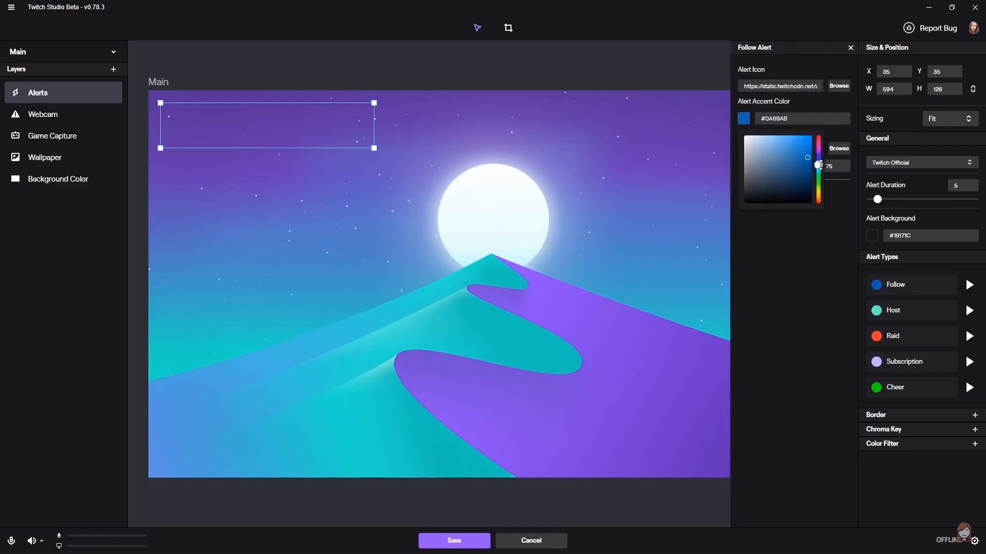
click(809, 224)
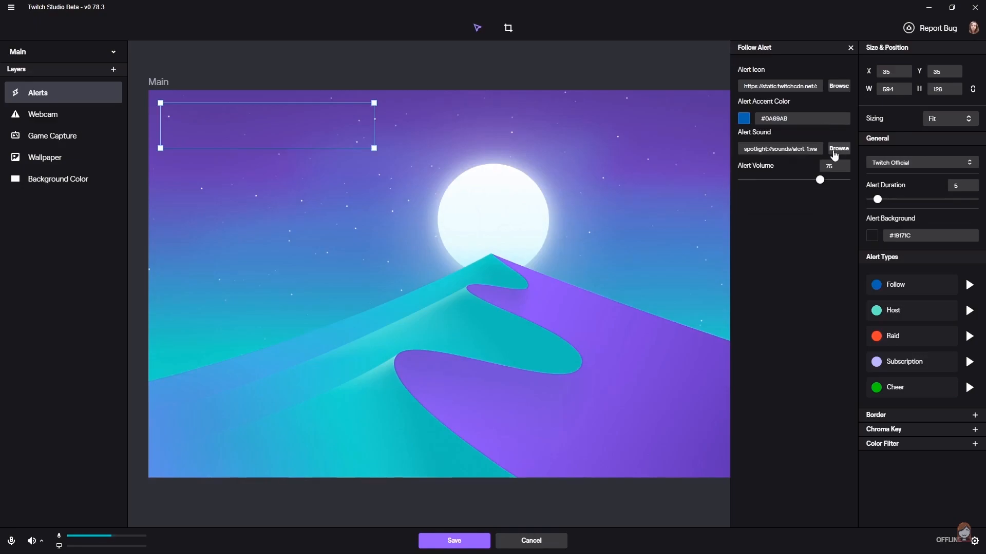
- Browse for the Follow alert's sound and play a test Follow alert
click(839, 149)
click(973, 289)
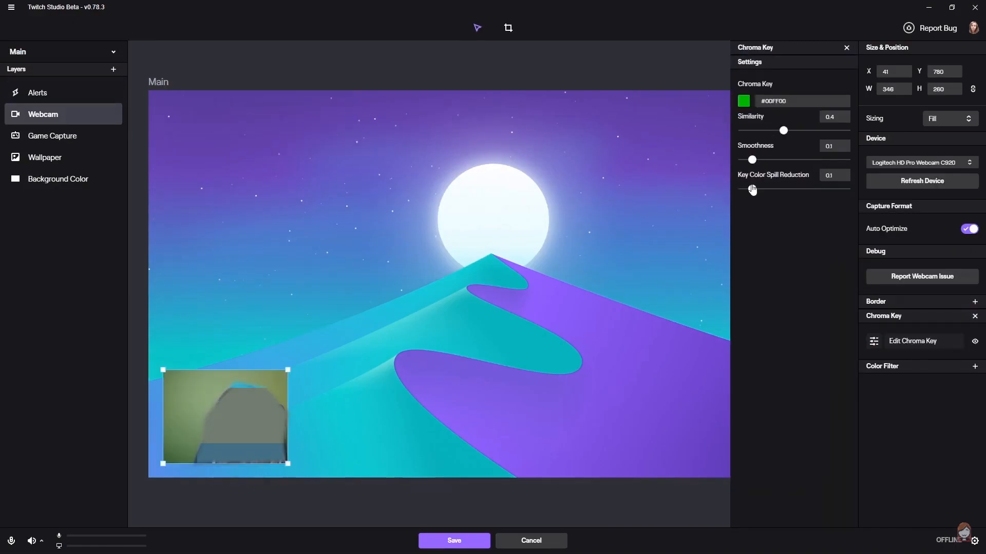
- Adjust the webcam layer's chroma key similarity and key colour spill reduction, and add a border to it
drag(783, 130, 845, 163)
click(975, 301)
drag(757, 191, 864, 191)
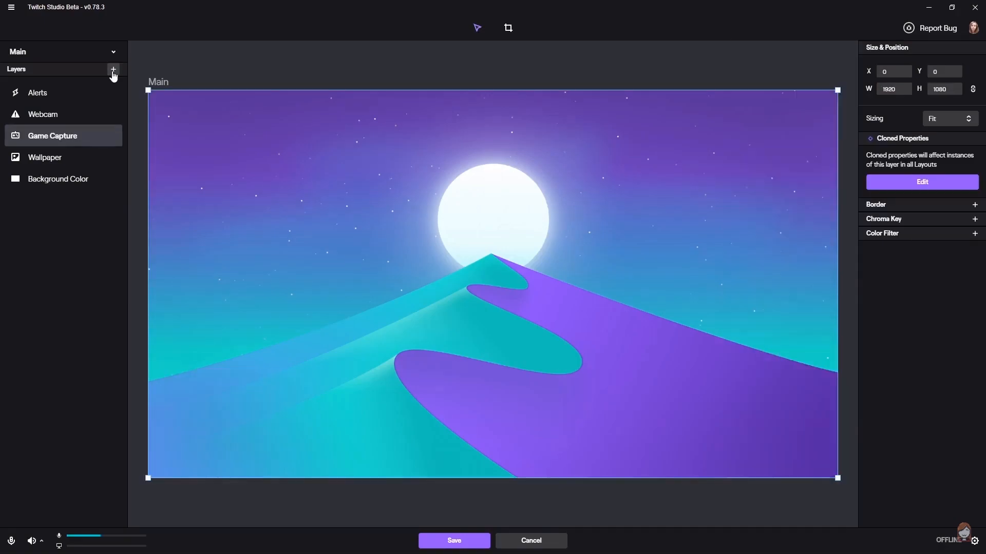
- Open the choice of new layers that can be added to the Main layout
click(114, 70)
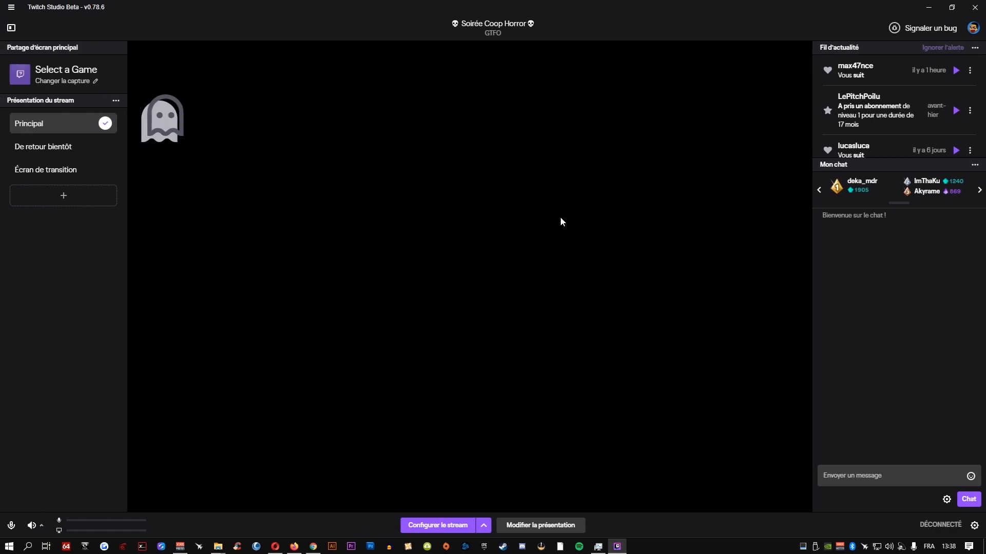
- Open the stream information and change the category to Just Chatting (Discussion)
click(500, 29)
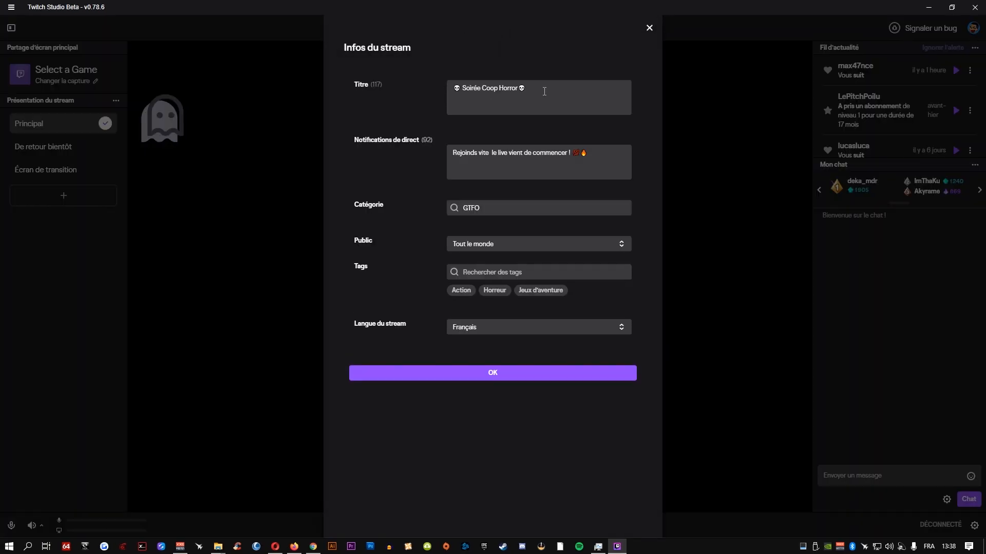
click(484, 210)
text(ju)
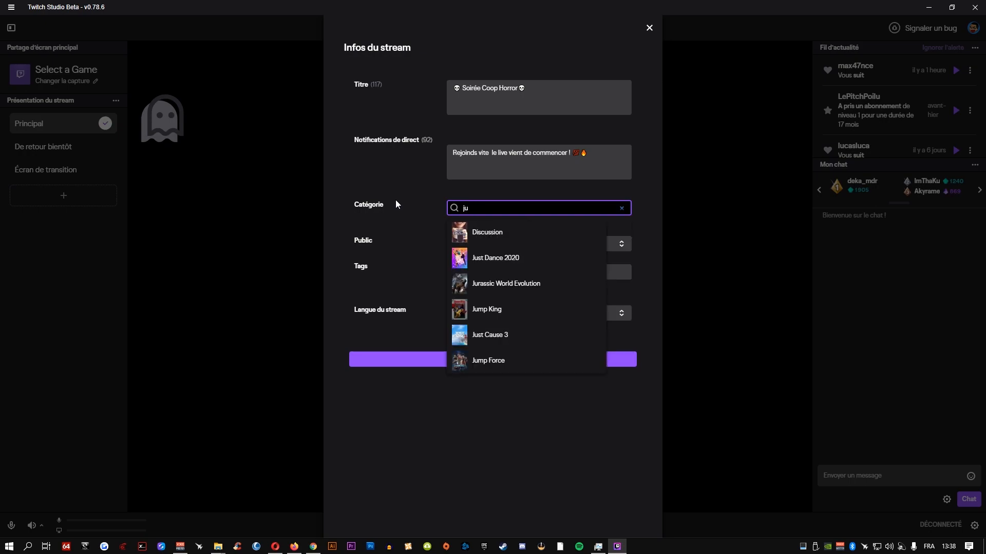
click(494, 234)
- Set the stream title to VENEZ ME PARLER and save the stream information
triple_click(442, 90)
text(VENEZ ME PARLE)
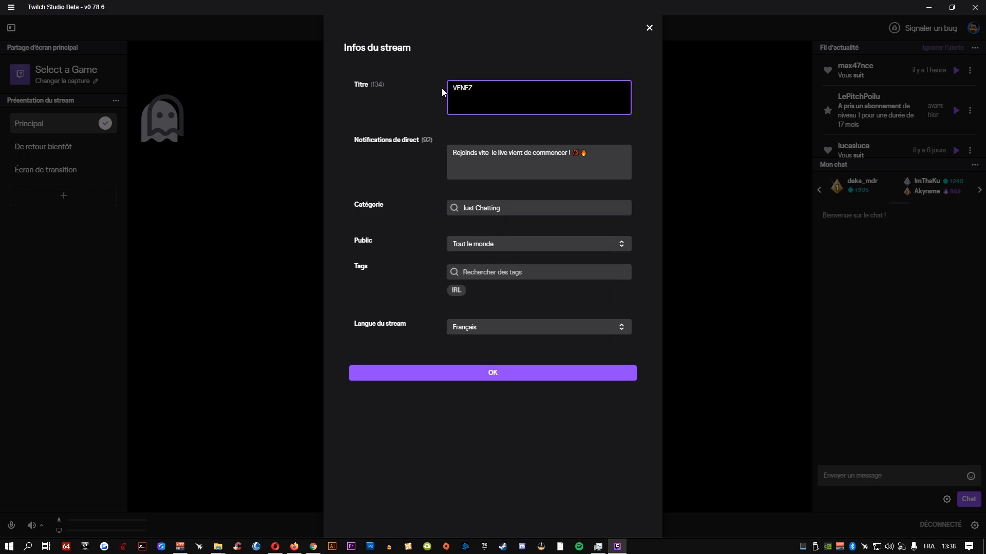
text(R)
click(546, 374)
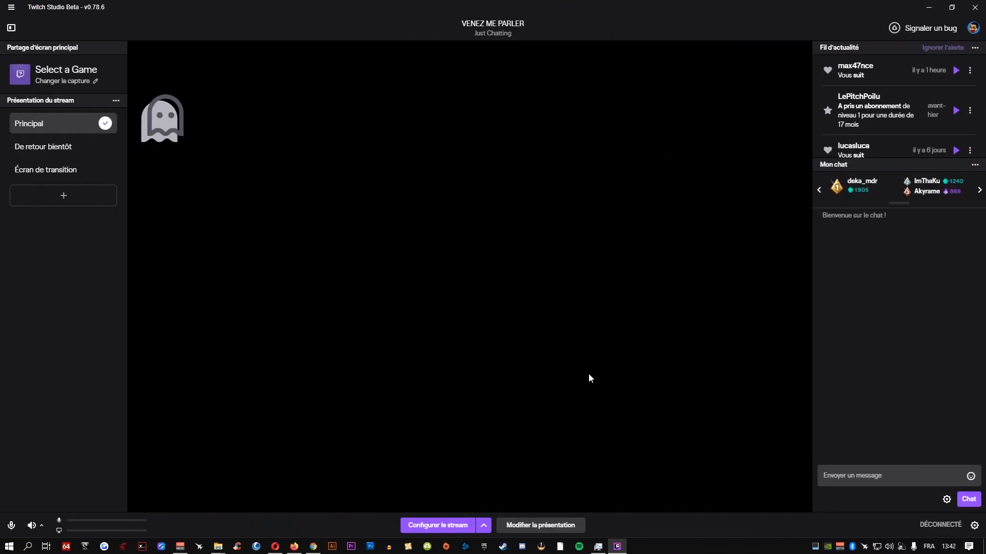
- Choose Application en plein écran as the main screen share source and open the additional stream start options
click(95, 77)
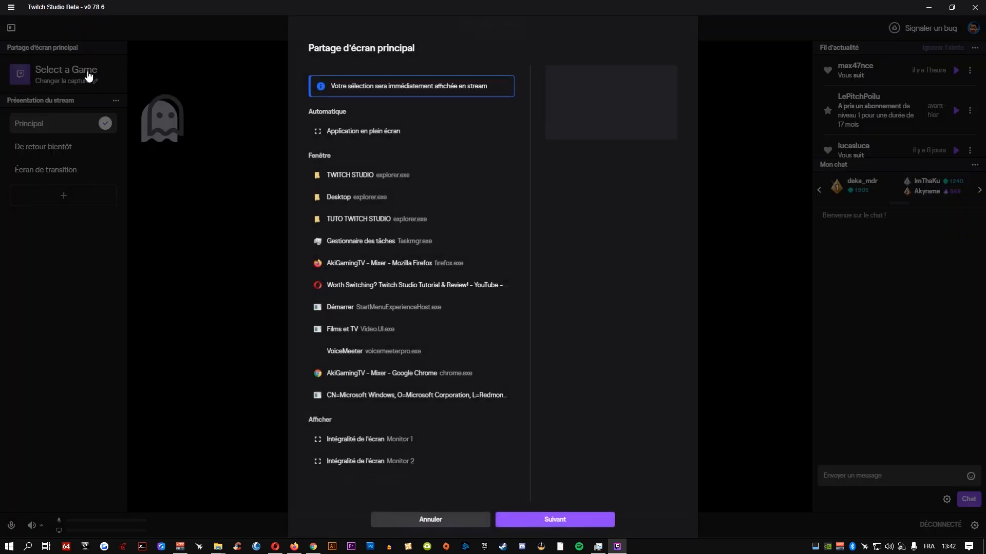
click(372, 129)
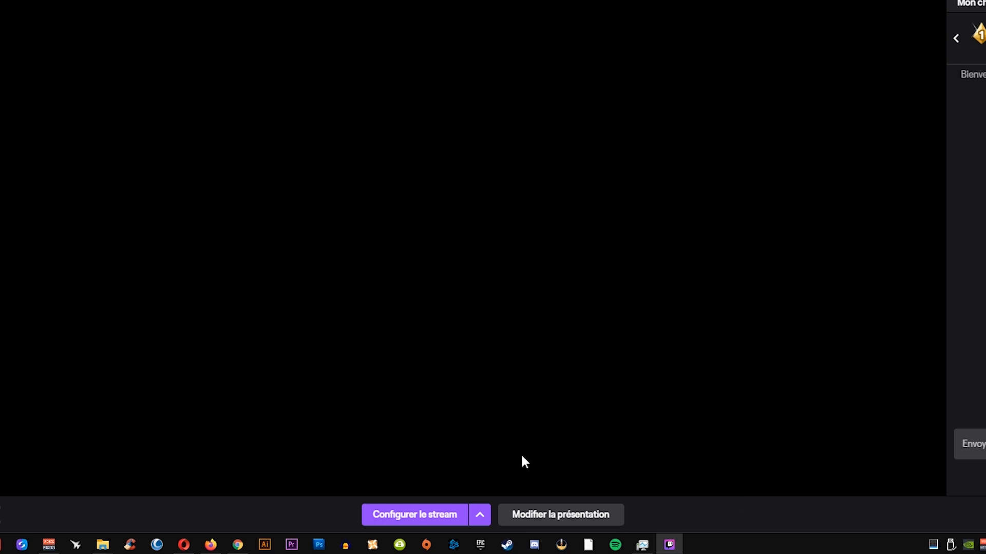
click(479, 515)
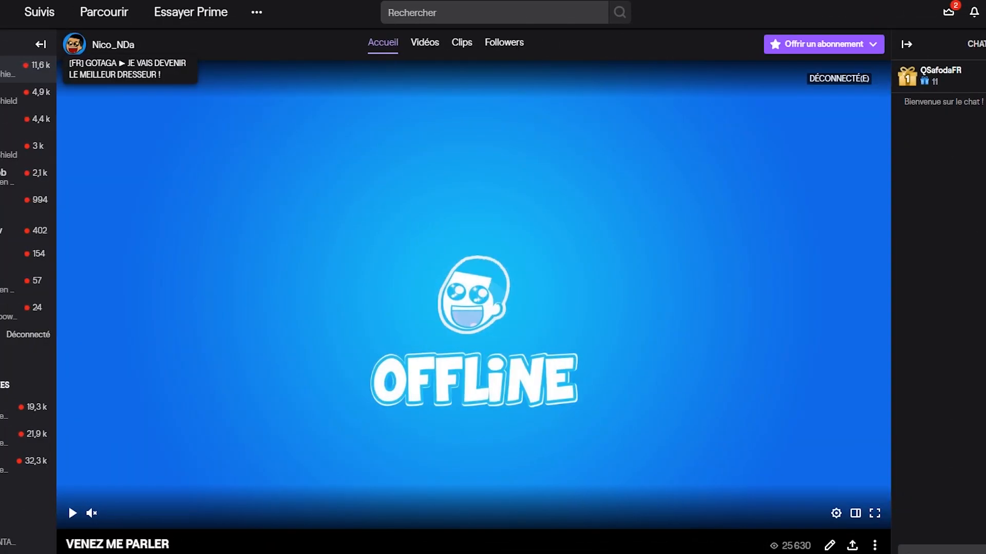
- Examine the information panels, donor lists and subscriber leaderboard on the Twitch channel page
scroll(813, 337, down, 2)
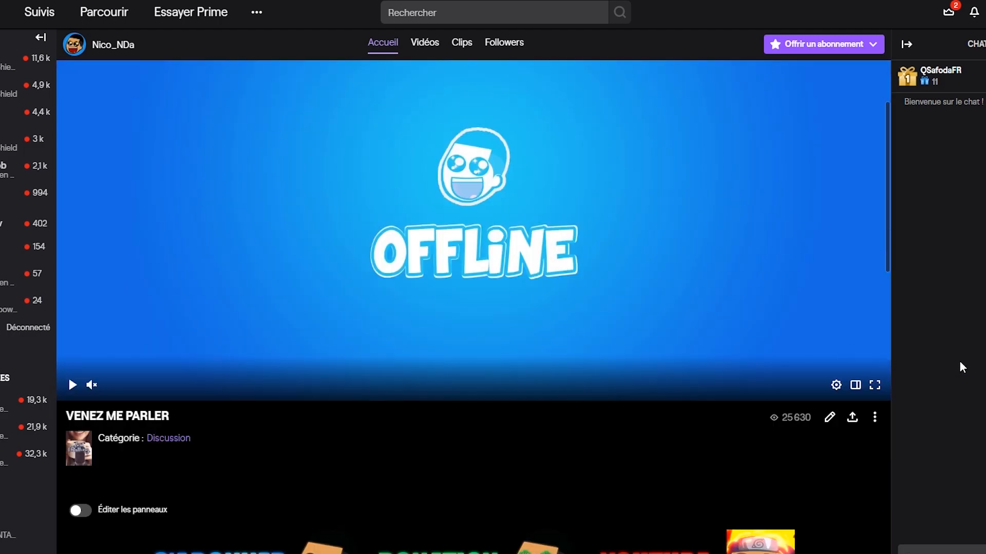
scroll(837, 419, down, 6)
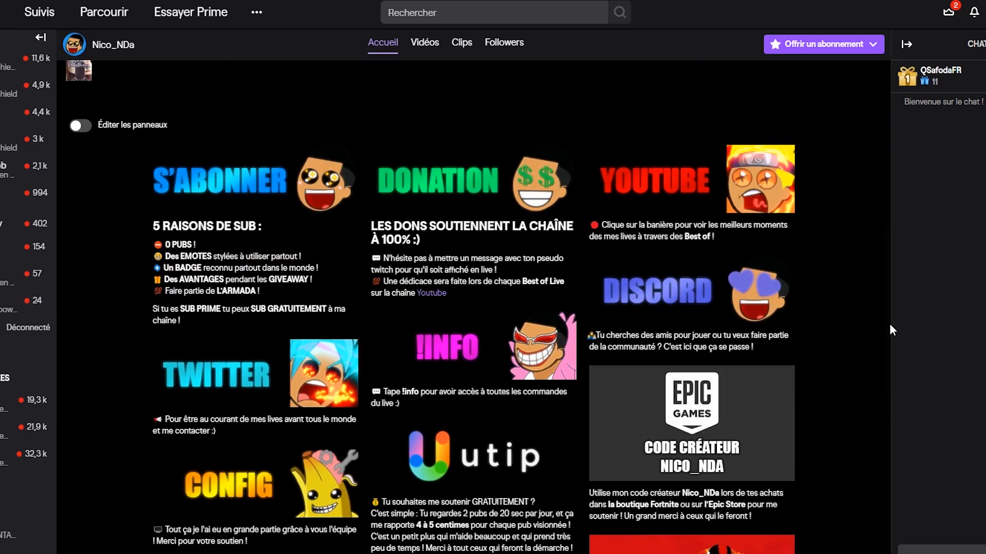
scroll(890, 331, down, 1)
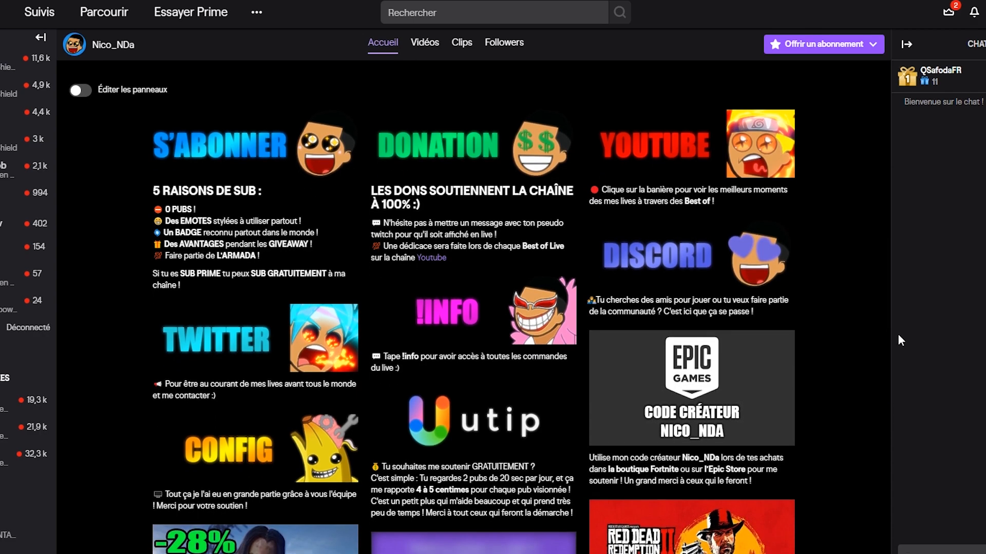
scroll(897, 333, down, 2)
scroll(910, 358, down, 2)
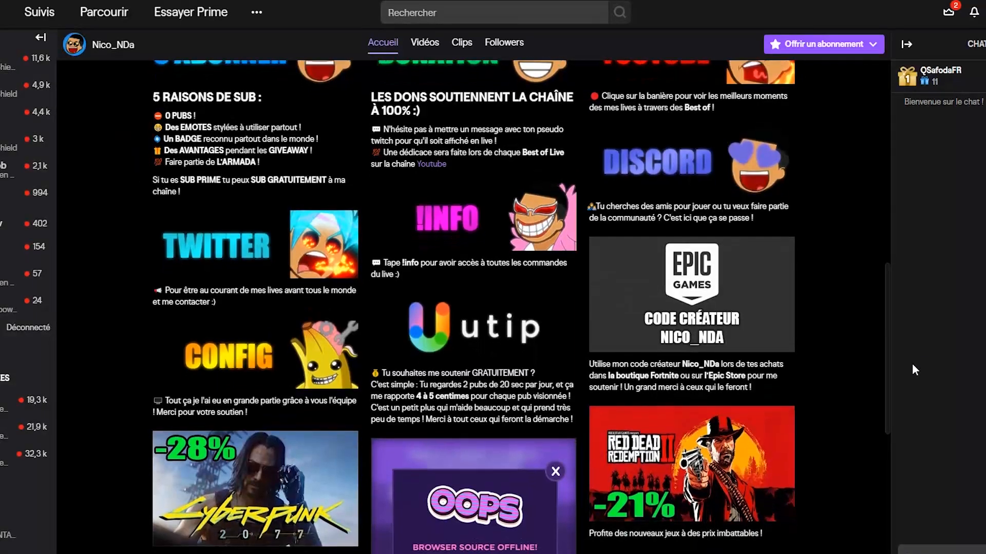
scroll(919, 382, down, 3)
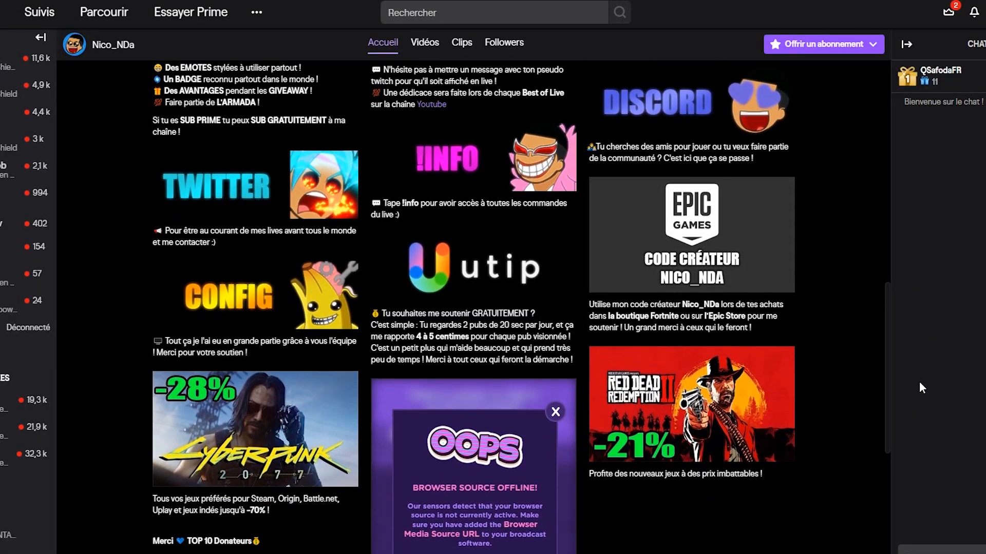
scroll(925, 411, down, 5)
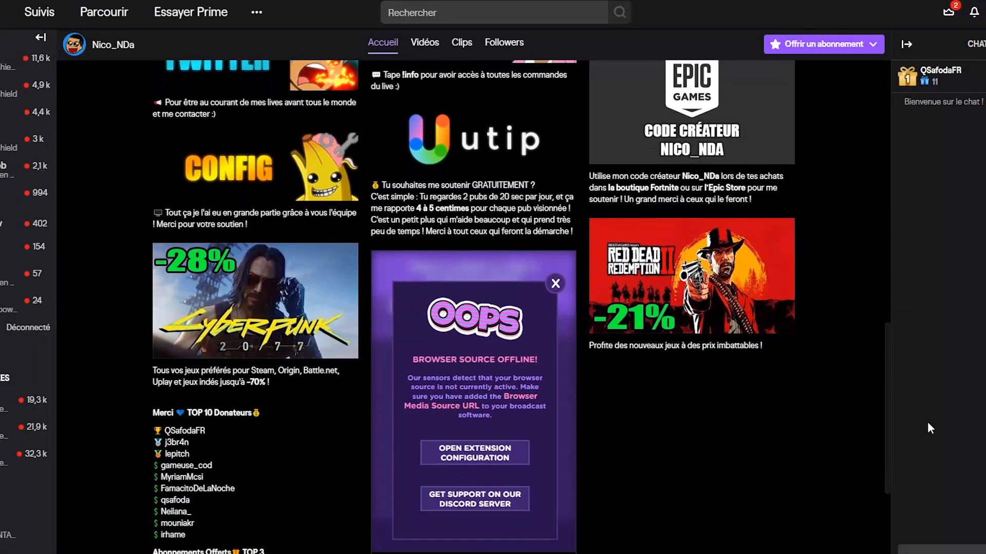
scroll(932, 466, down, 4)
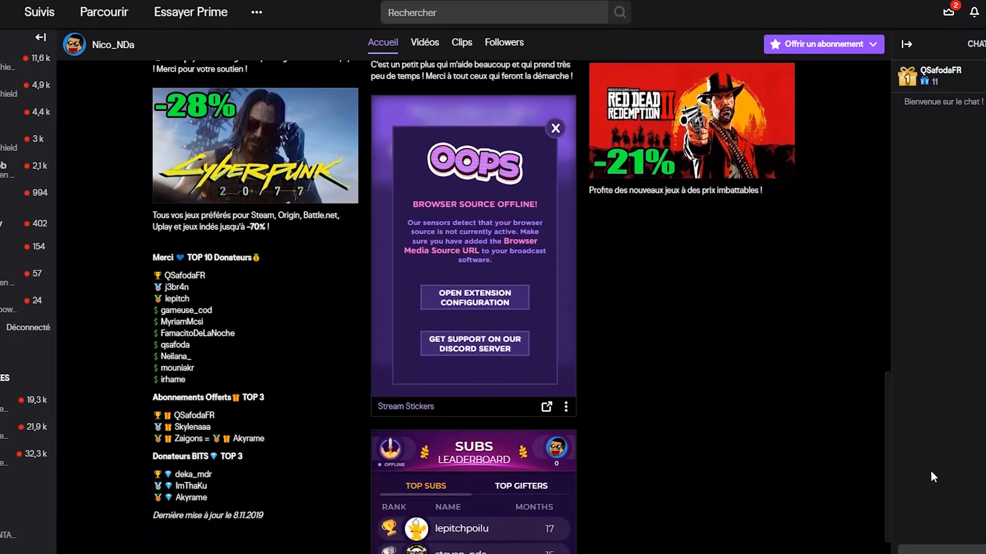
scroll(931, 506, down, 3)
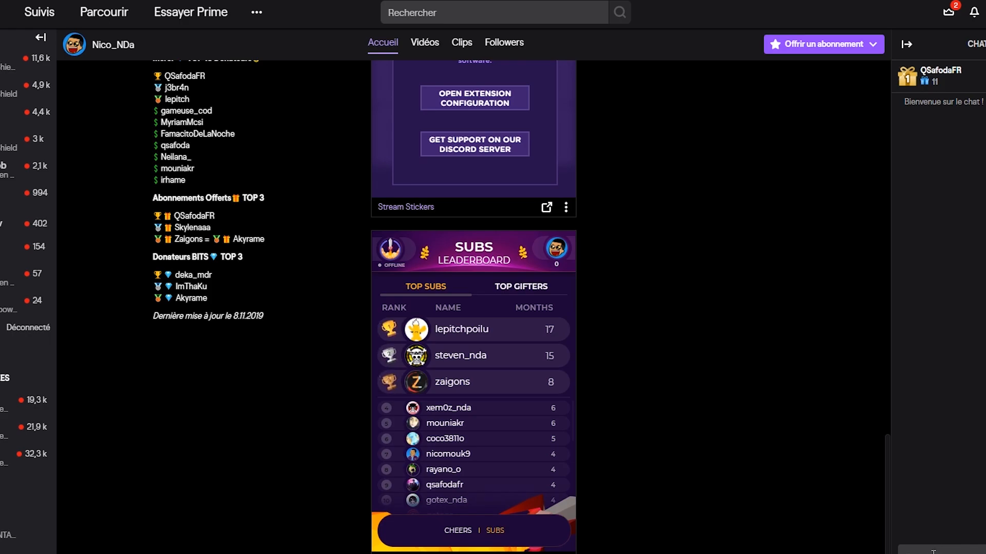
drag(887, 516, 849, 326)
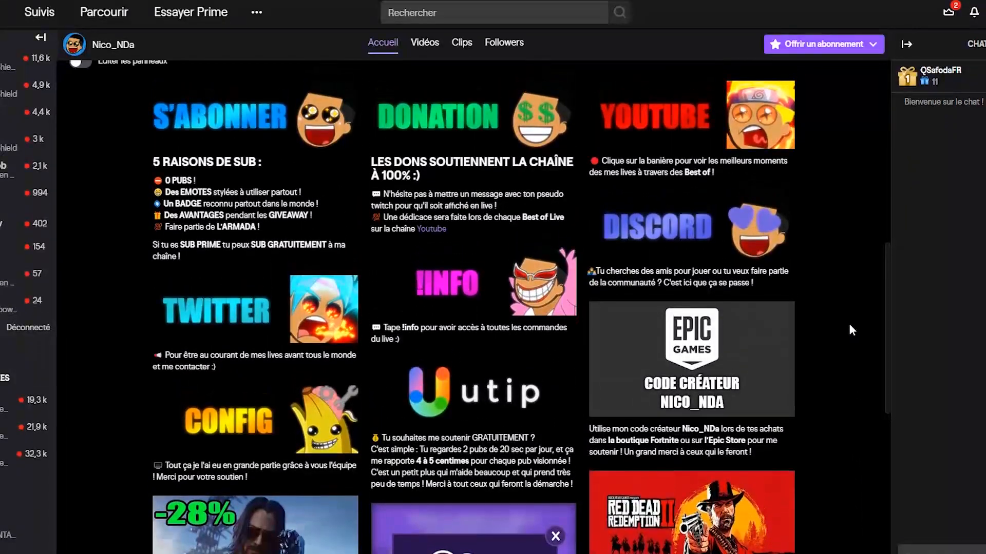